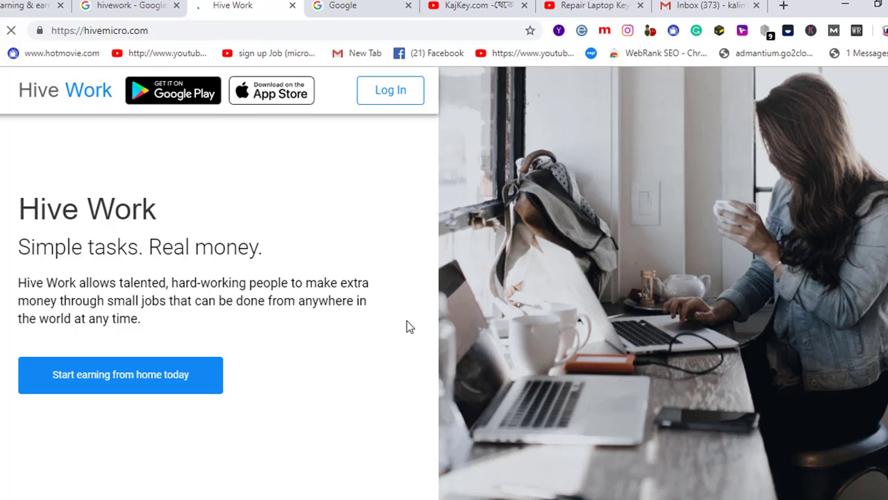
# - Open the Create Account sign-up form from the menu and place the cursor in Full name
pyautogui.click(1, 90)
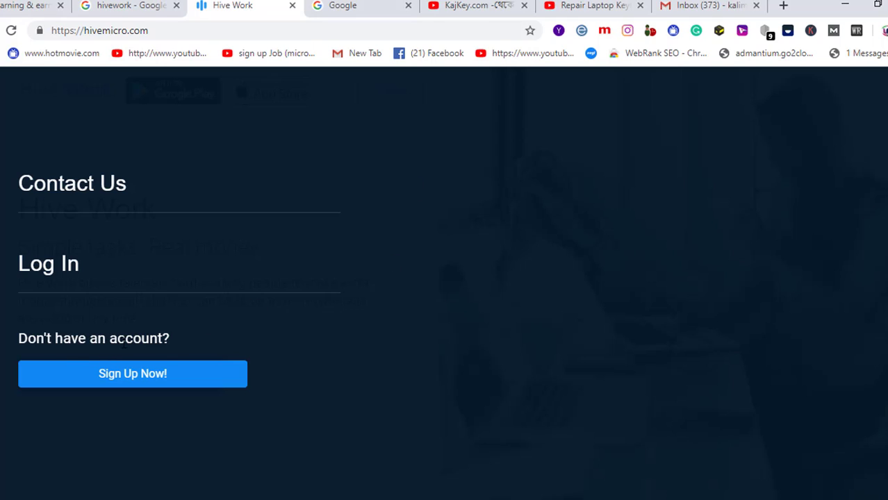
pyautogui.click(139, 379)
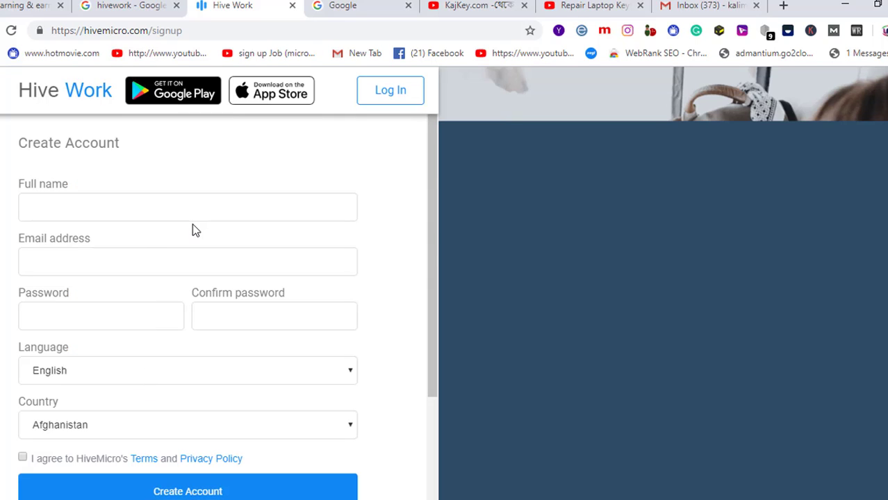
pyautogui.click(101, 207)
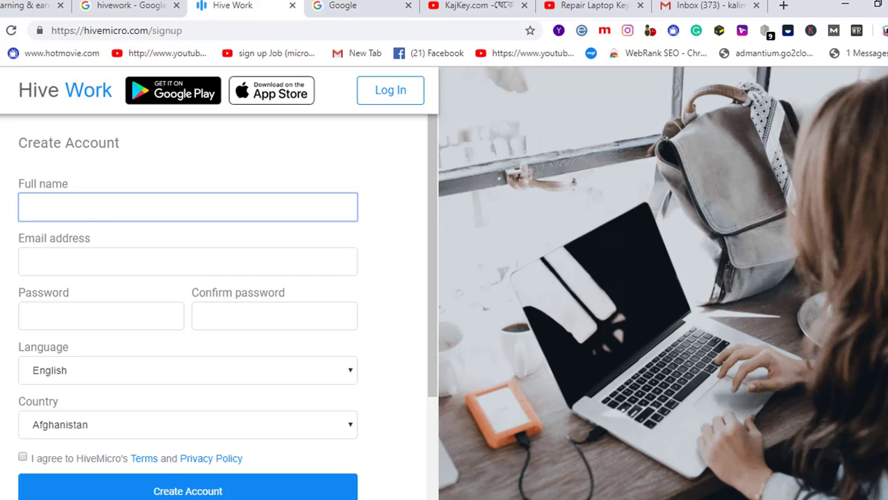
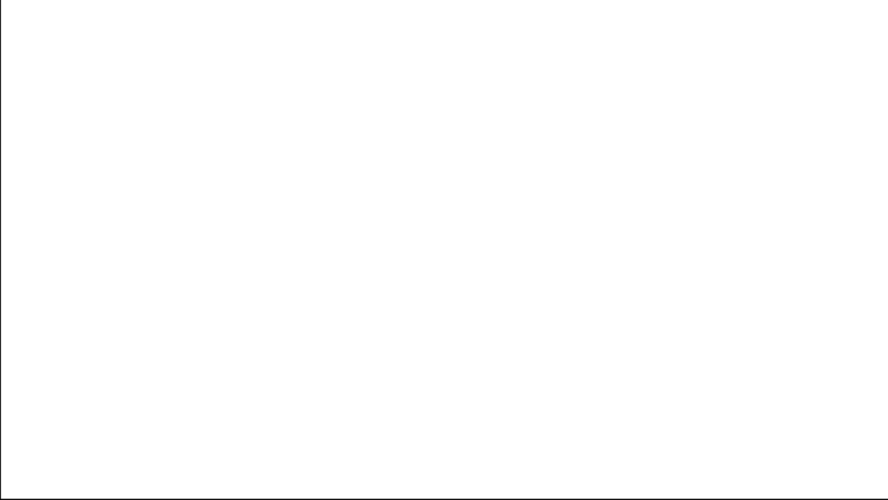
# - Enter the user's full name, then the password and its confirmation
pyautogui.write('•••••')
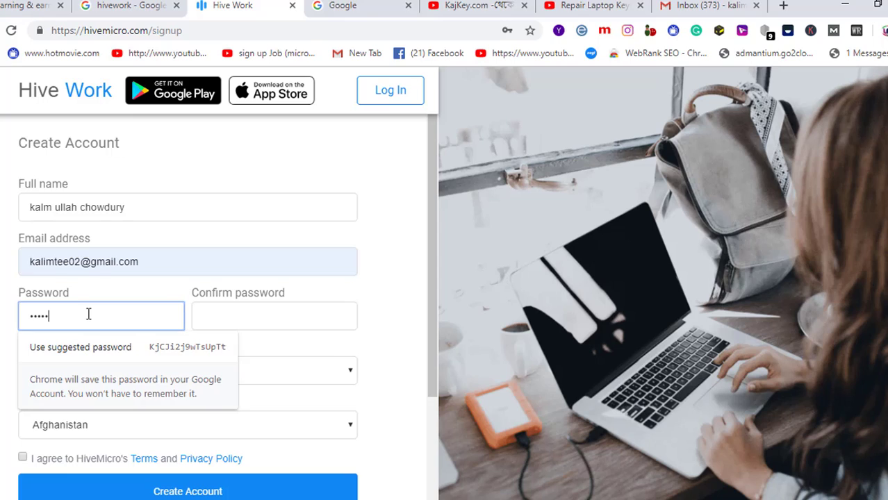
pyautogui.write('••••')
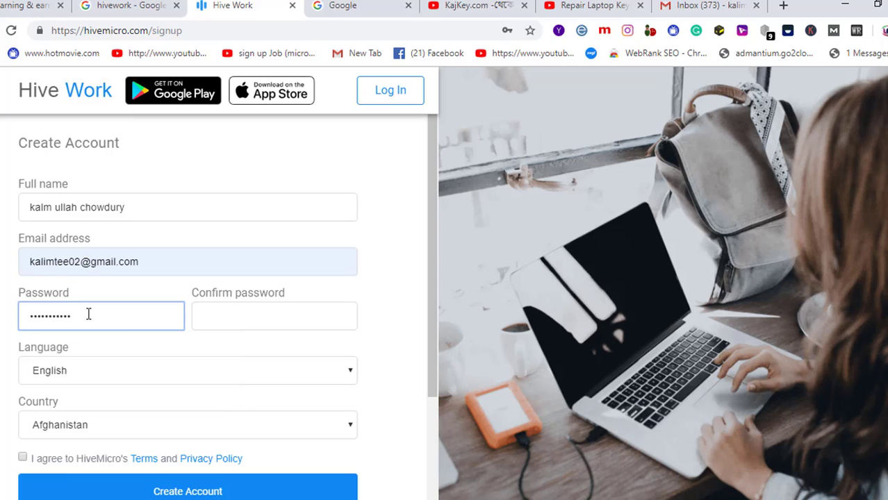
pyautogui.write('•')
pyautogui.press('Tab')
pyautogui.write('•••••')
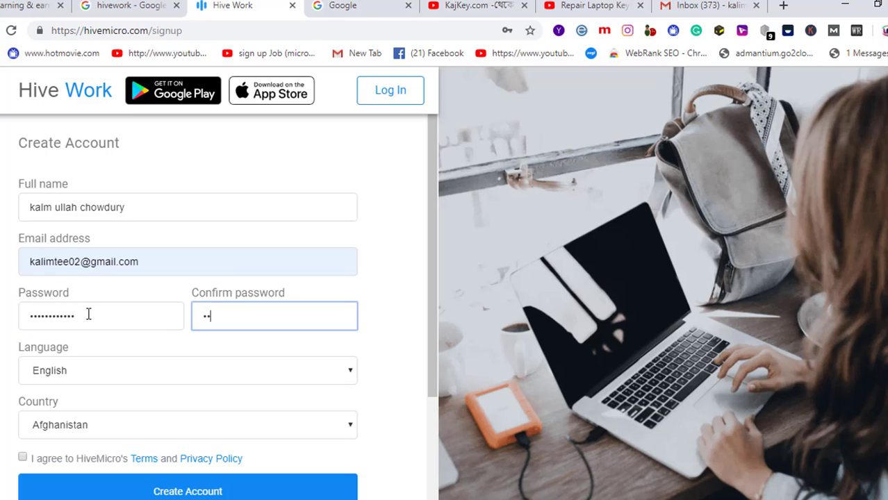
pyautogui.write('•••••••')
# - Set the country to Bangladesh and accept the terms and privacy policy
pyautogui.scroll(-3, 121, 338)
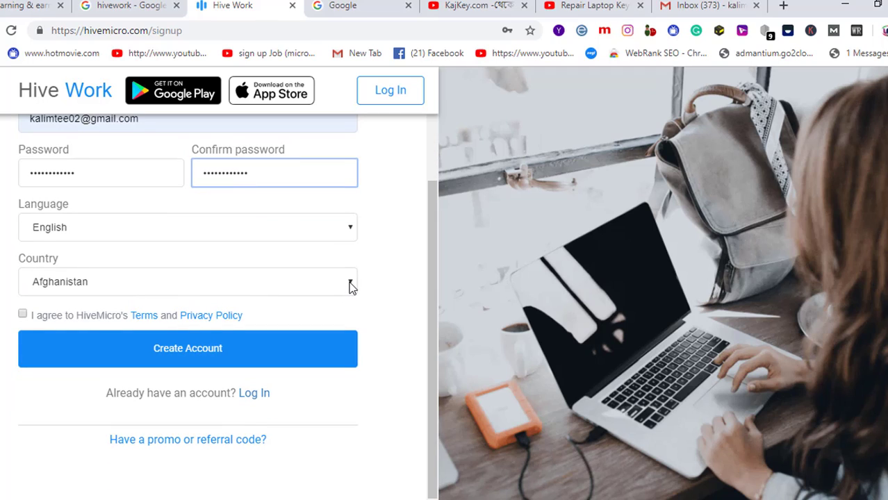
pyautogui.click(351, 287)
pyautogui.click(351, 285)
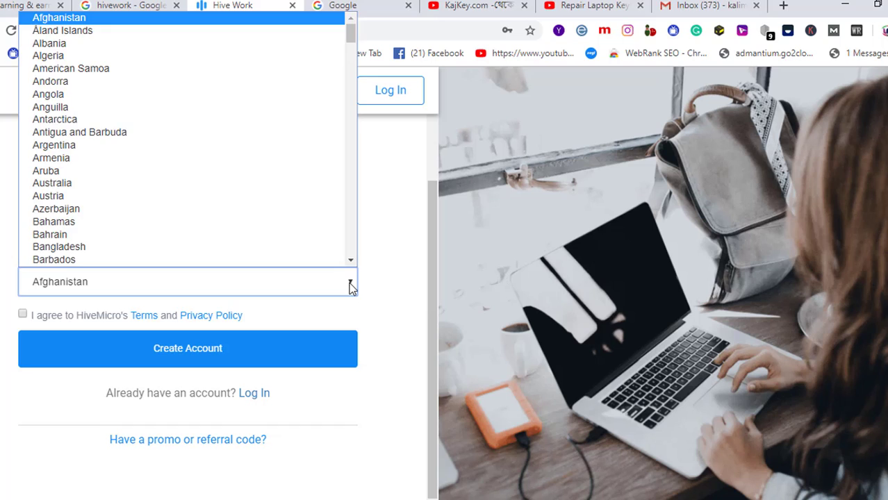
pyautogui.scroll(-2, 298, 236)
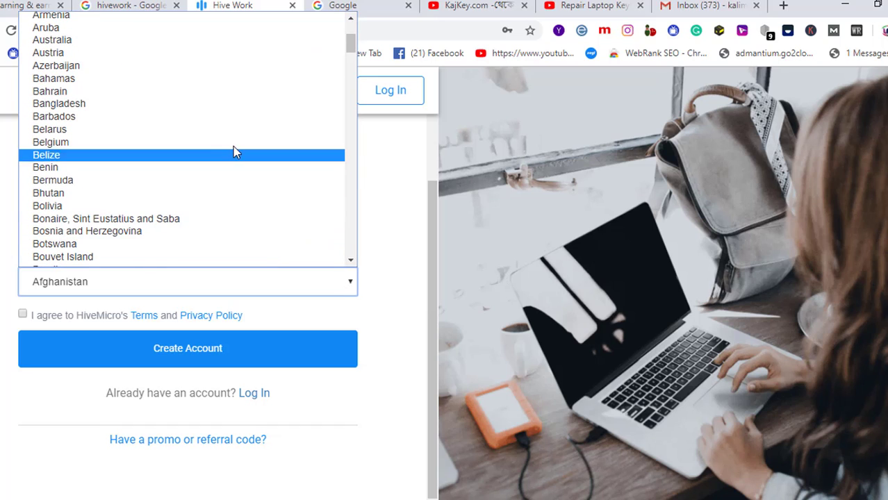
pyautogui.click(119, 104)
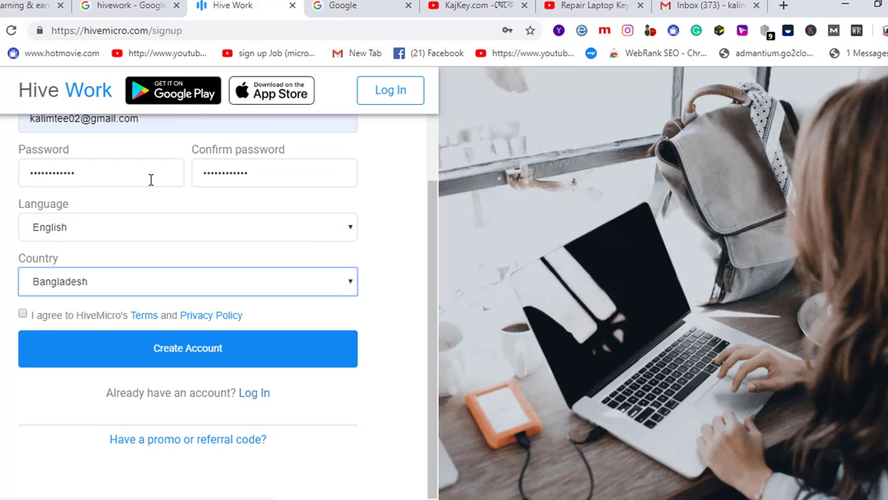
pyautogui.click(22, 315)
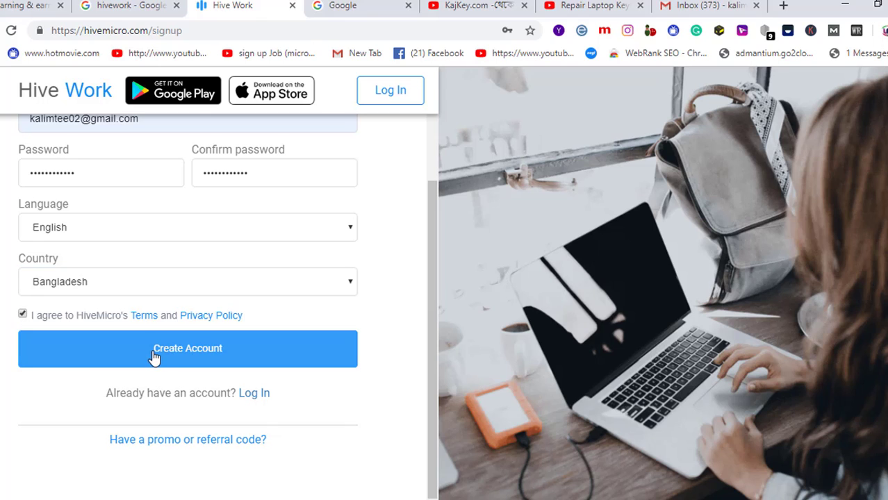
pyautogui.scroll(2, 392, 278)
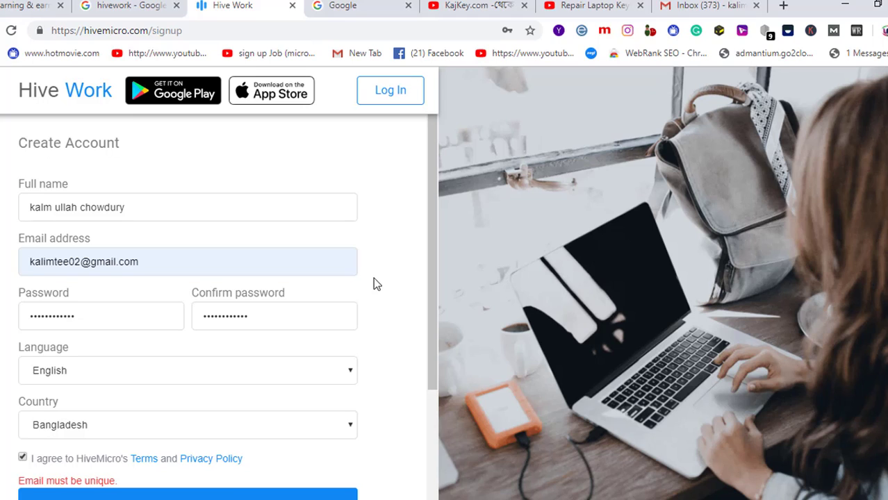
pyautogui.scroll(-1, 370, 288)
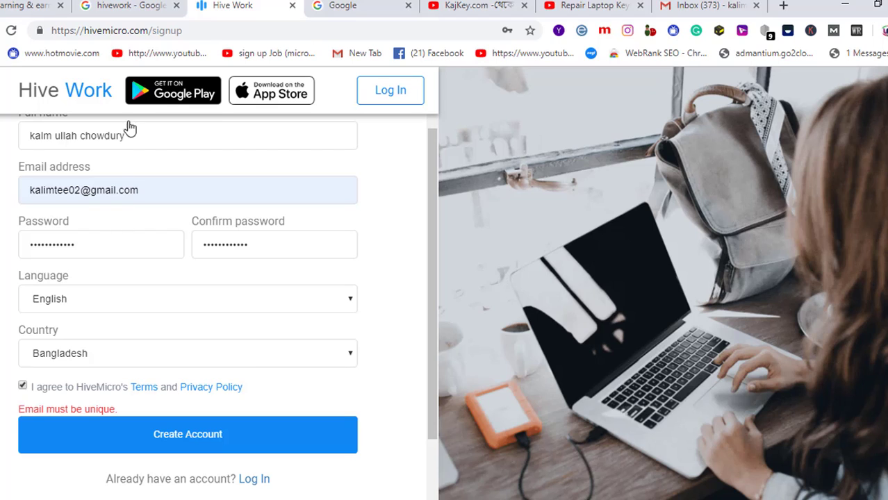
pyautogui.click(201, 433)
pyautogui.scroll(1, 335, 334)
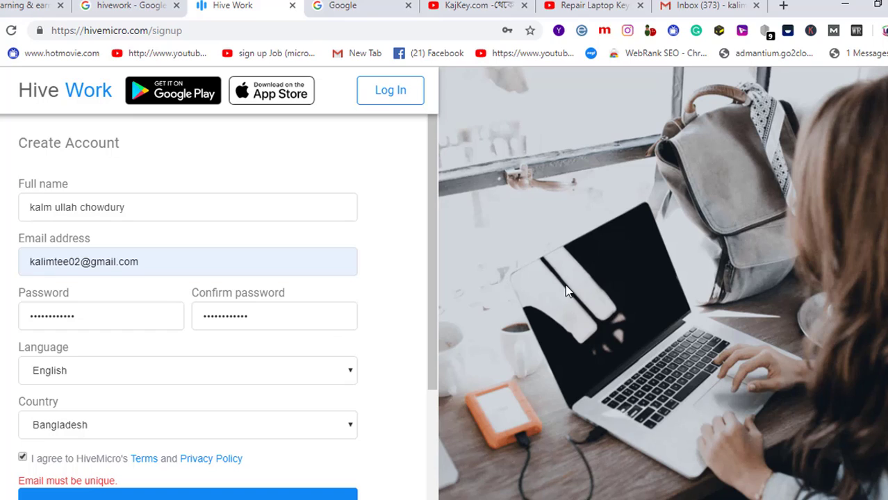
pyautogui.click(172, 262)
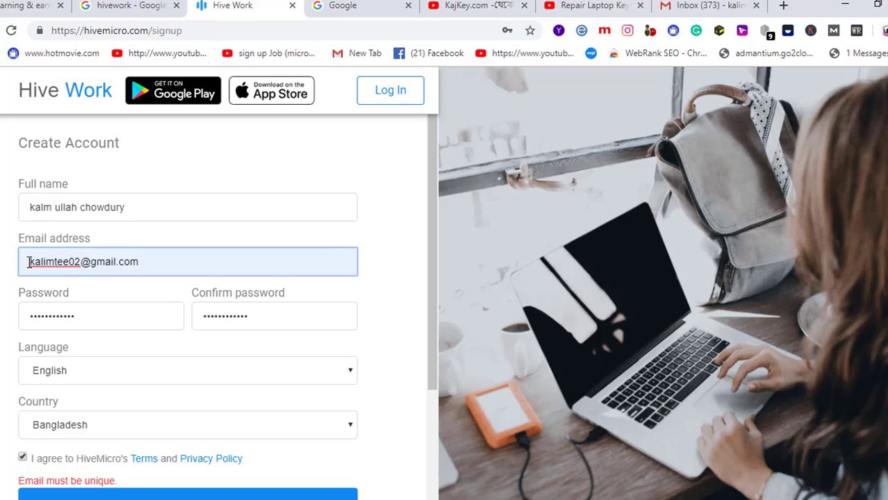
pyautogui.moveTo(28, 262); pyautogui.dragTo(81, 258)
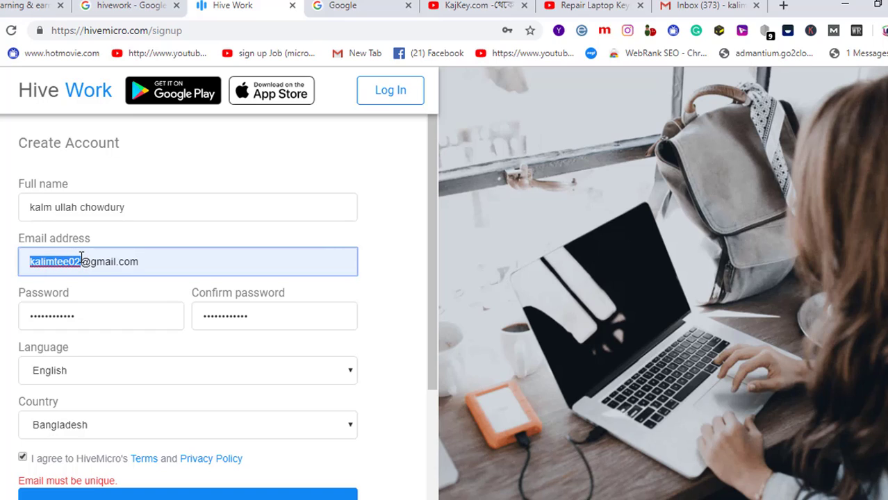
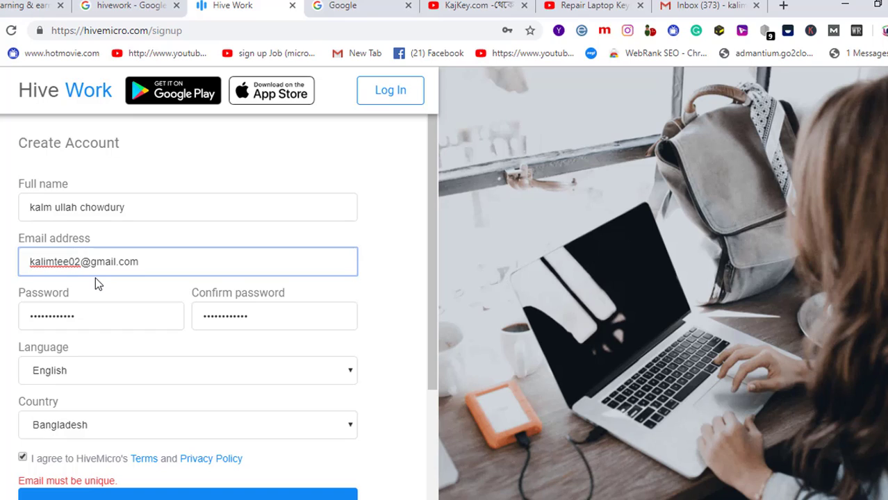
pyautogui.click(188, 495)
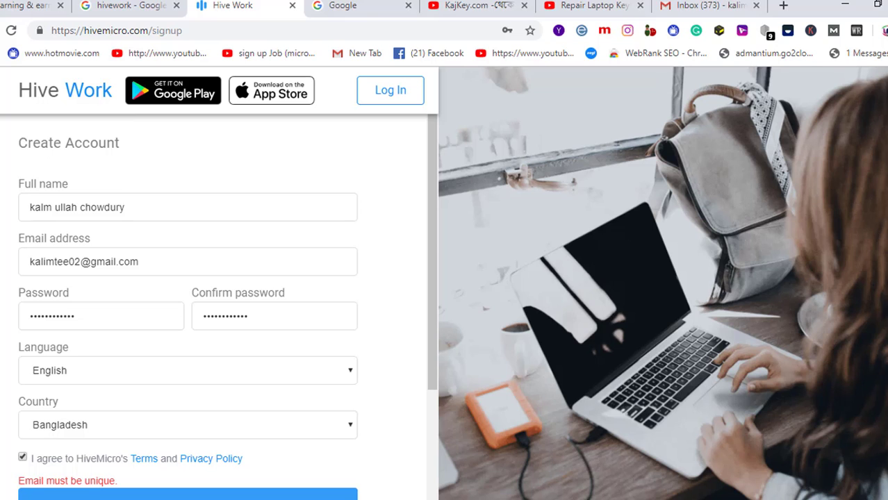
# - Open the other signed-in Google account's Gmail in a new tab, then return to Hive Work
pyautogui.click(725, 8)
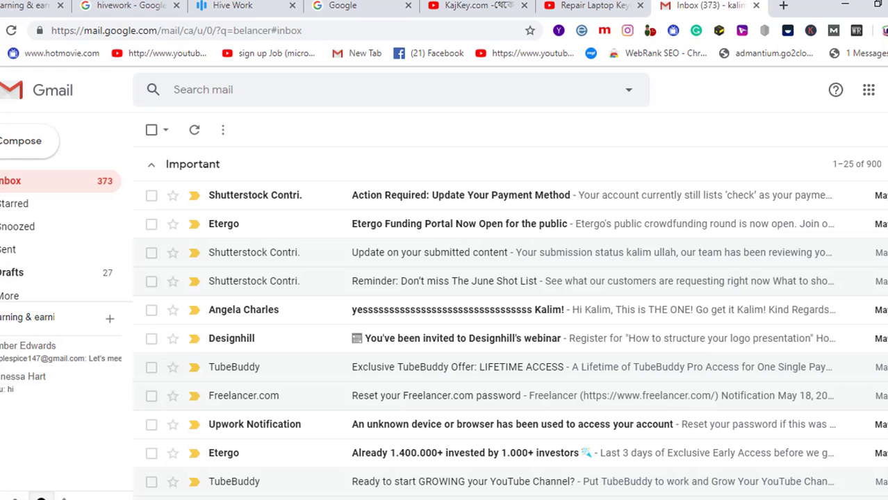
pyautogui.click(883, 89)
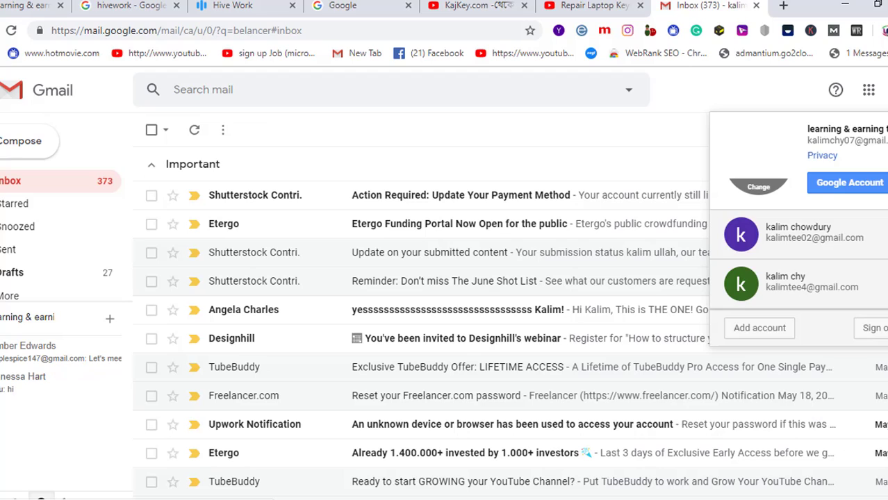
pyautogui.click(810, 243)
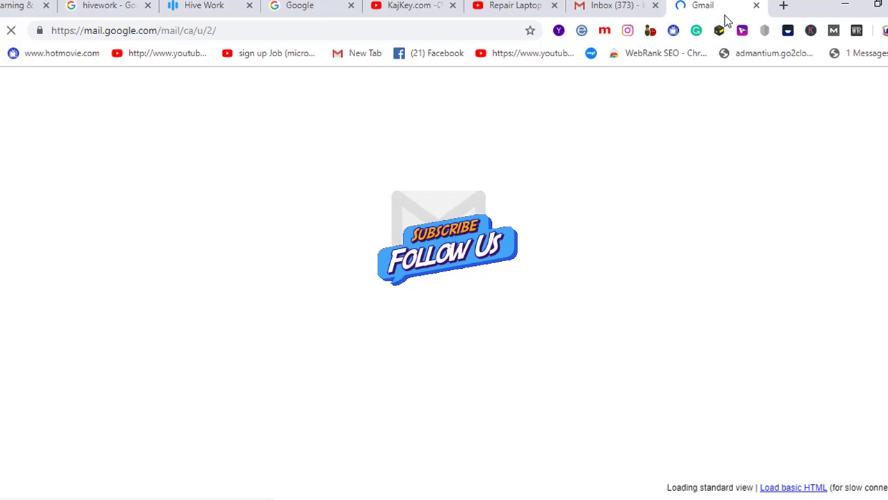
pyautogui.click(616, 9)
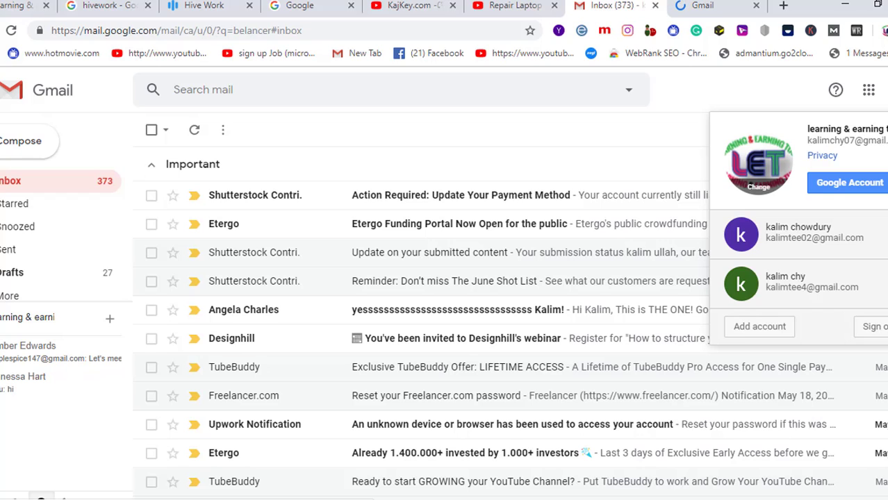
pyautogui.click(209, 6)
# - Retry submitting, then reload the sign-up page and re-enter the user's full name
pyautogui.scroll(-2, 179, 396)
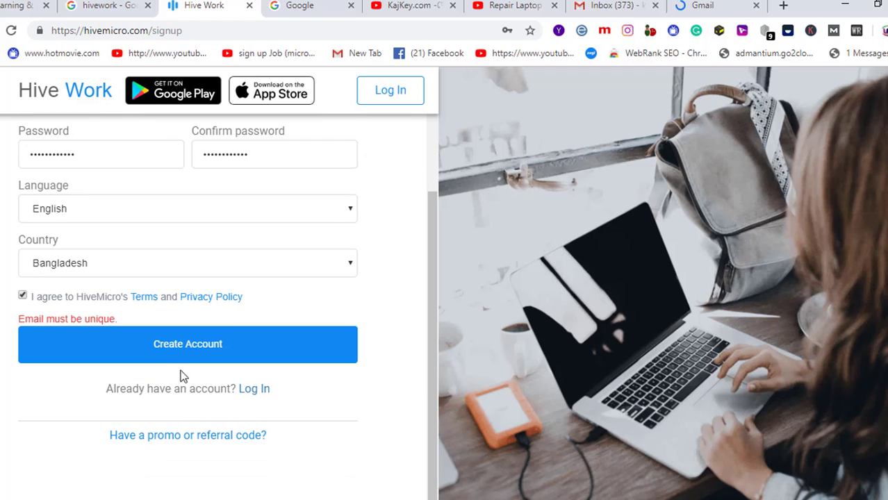
pyautogui.click(185, 354)
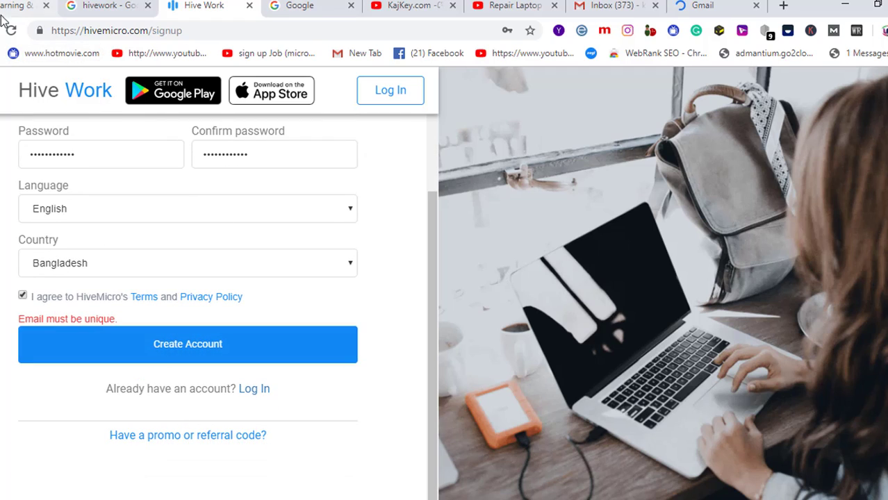
pyautogui.click(16, 29)
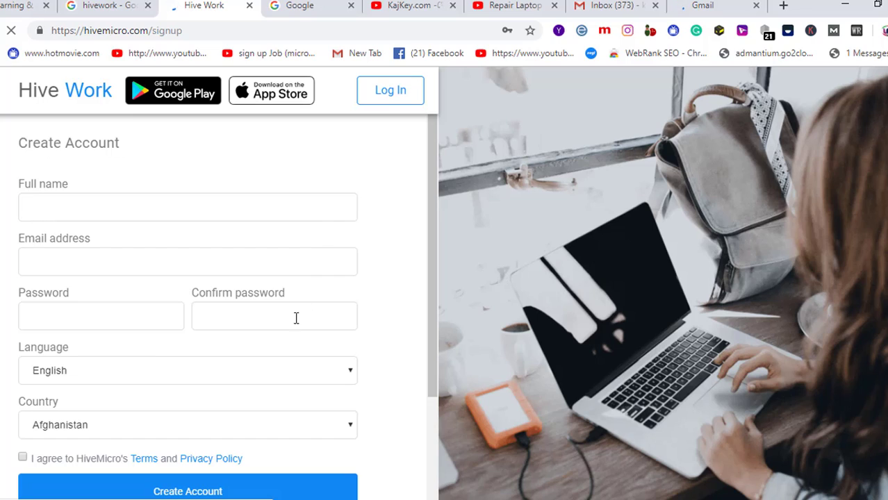
pyautogui.click(196, 198)
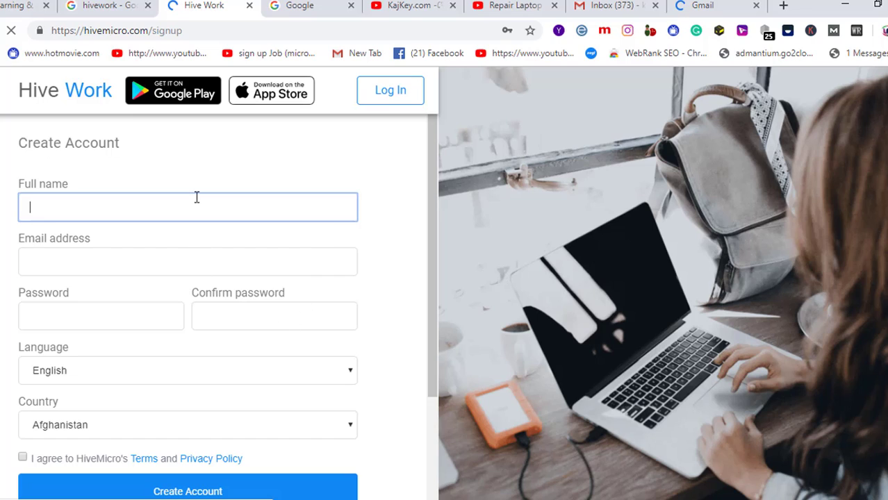
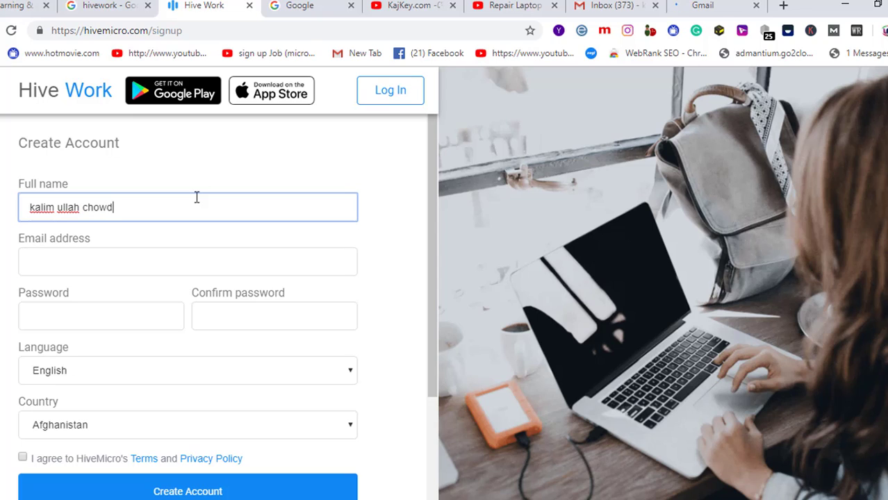
# - Fill the email with a saved address and enter the password twice
pyautogui.click(127, 259)
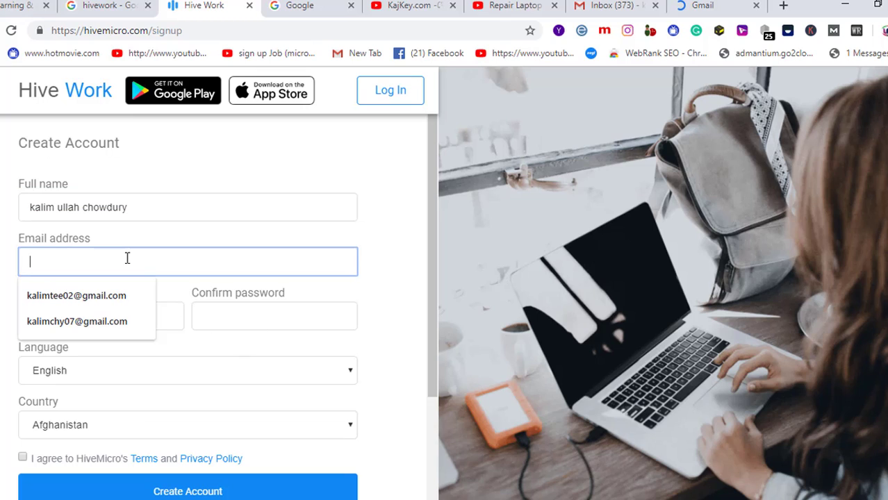
pyautogui.click(105, 298)
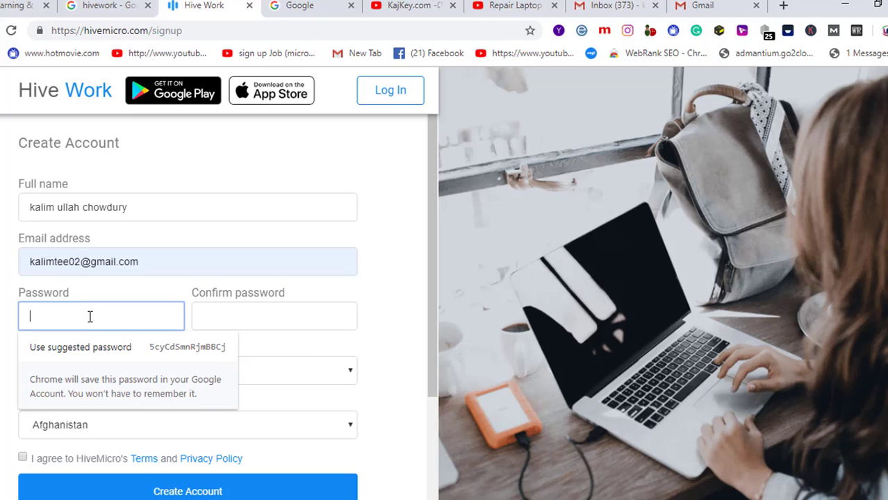
pyautogui.write('••••••••')
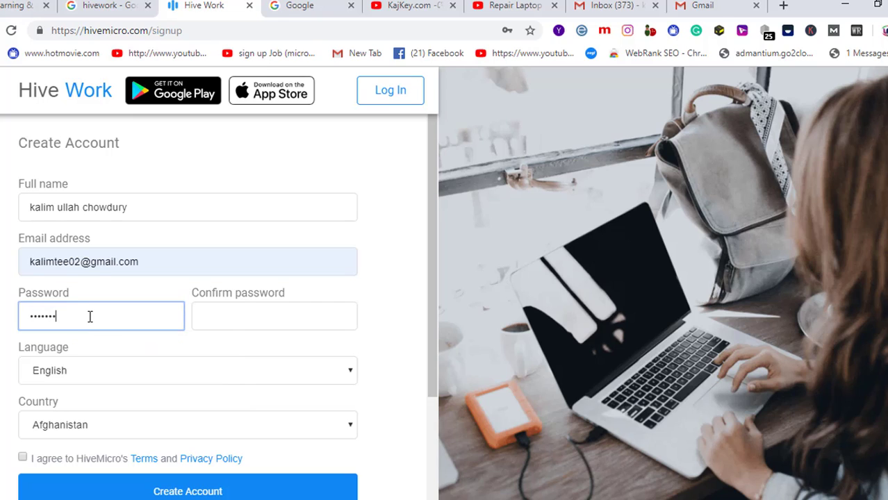
pyautogui.write('••••')
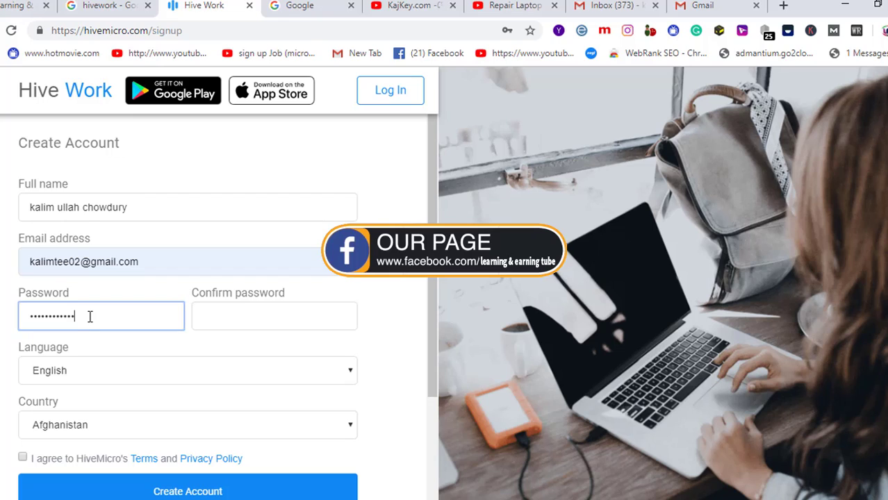
pyautogui.write('••')
pyautogui.press('Tab')
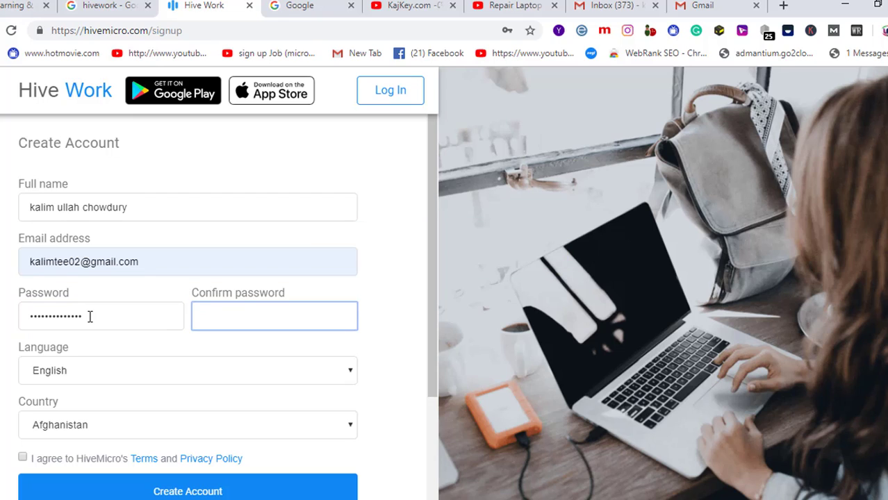
pyautogui.write('••••••••••••••')
# - Keep English, choose Bangladesh, accept the terms, and submit the sign-up form
pyautogui.click(351, 374)
pyautogui.click(212, 393)
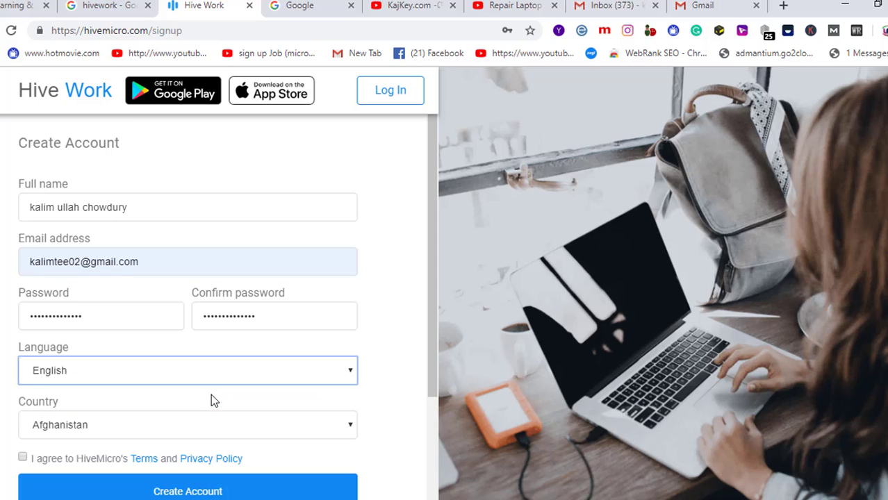
pyautogui.click(196, 429)
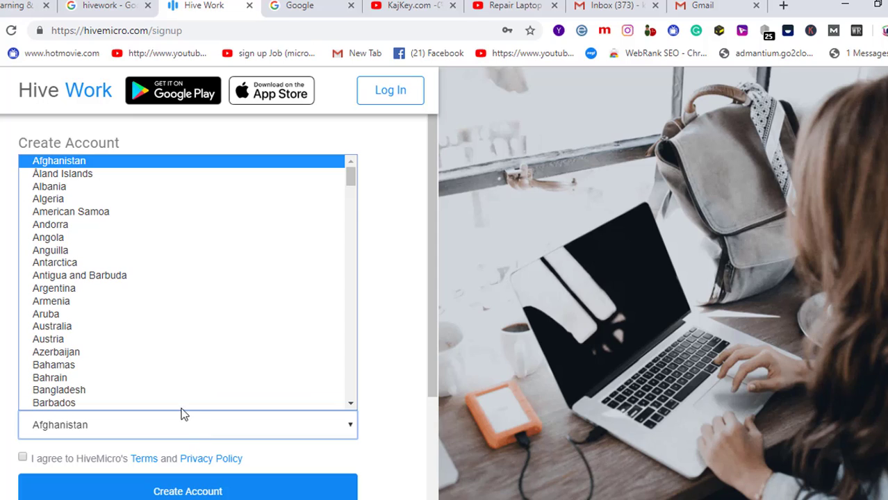
pyautogui.scroll(-1, 123, 392)
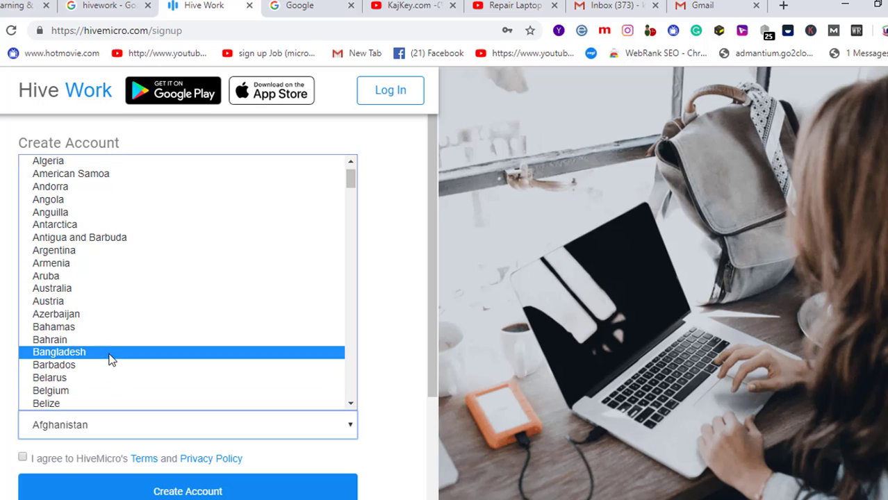
pyautogui.click(110, 354)
pyautogui.scroll(-1, 115, 400)
pyautogui.scroll(-1, 113, 401)
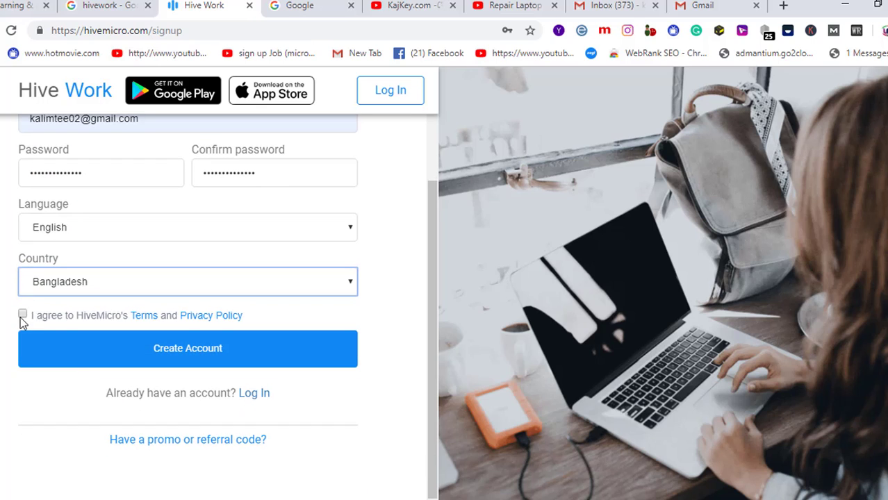
pyautogui.click(23, 314)
pyautogui.click(158, 353)
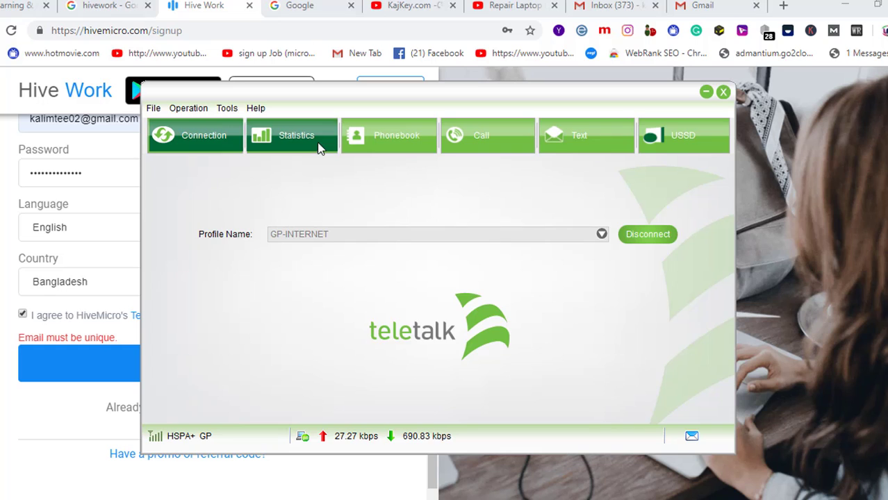
pyautogui.click(319, 142)
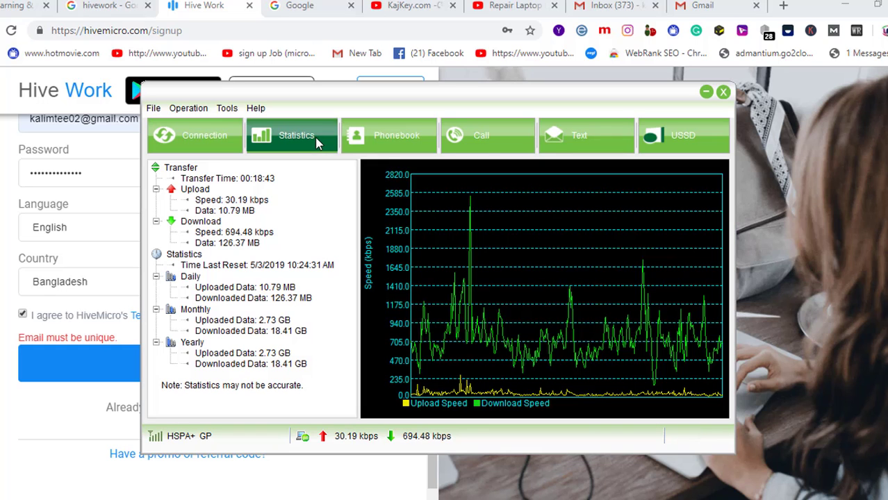
pyautogui.click(705, 92)
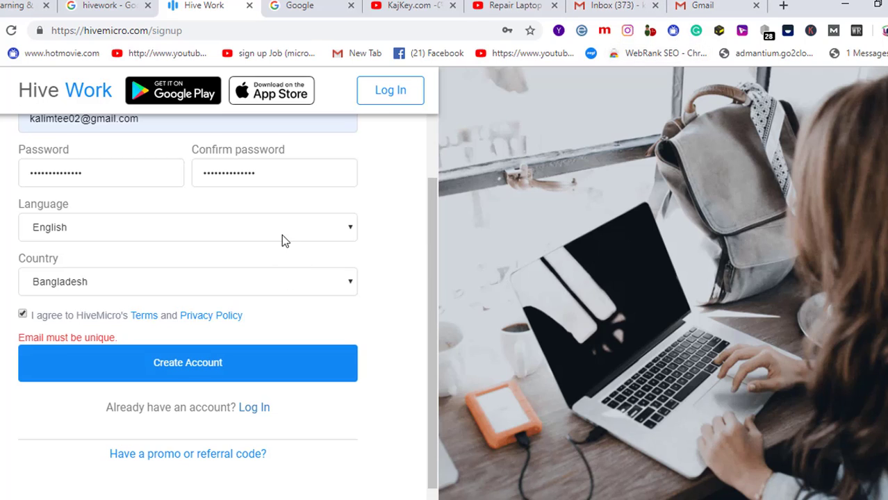
pyautogui.scroll(2, 281, 243)
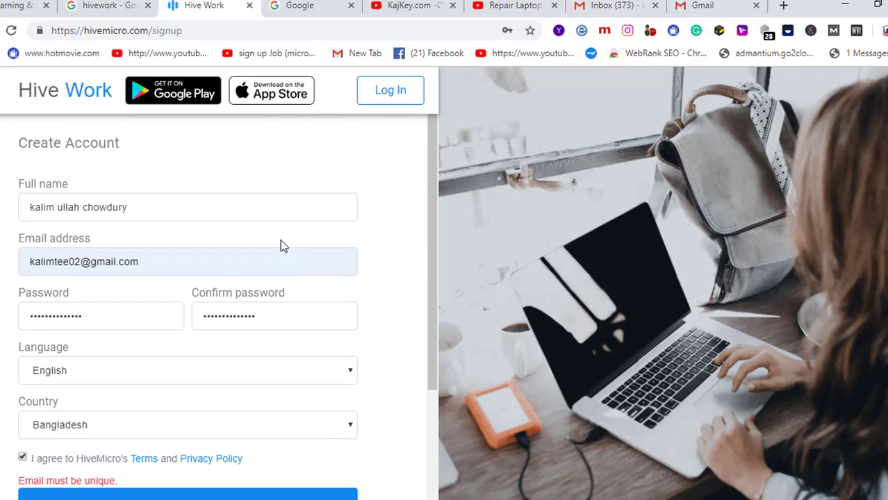
# - Replace the username part of the email with a different one and submit Create Account
pyautogui.click(80, 262)
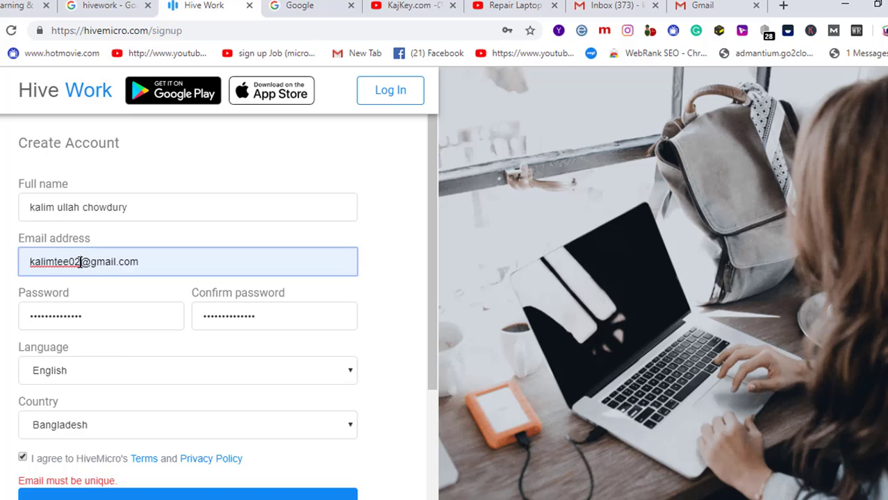
pyautogui.moveTo(81, 262); pyautogui.dragTo(55, 261)
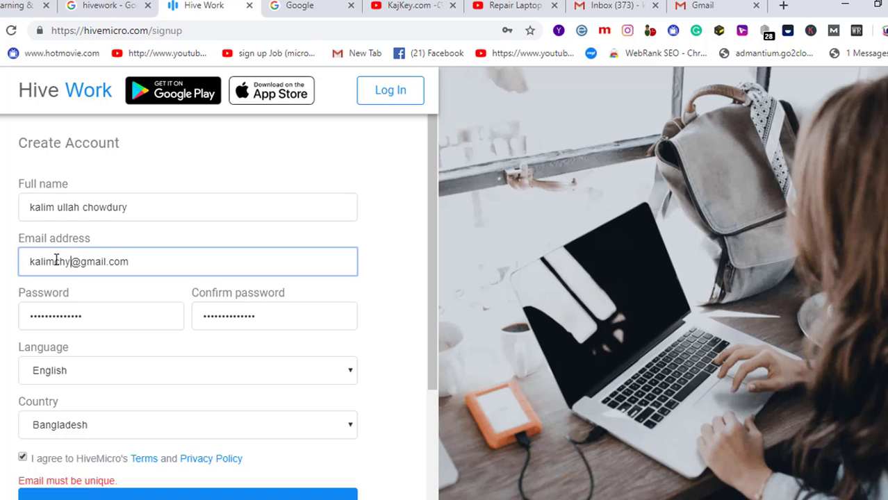
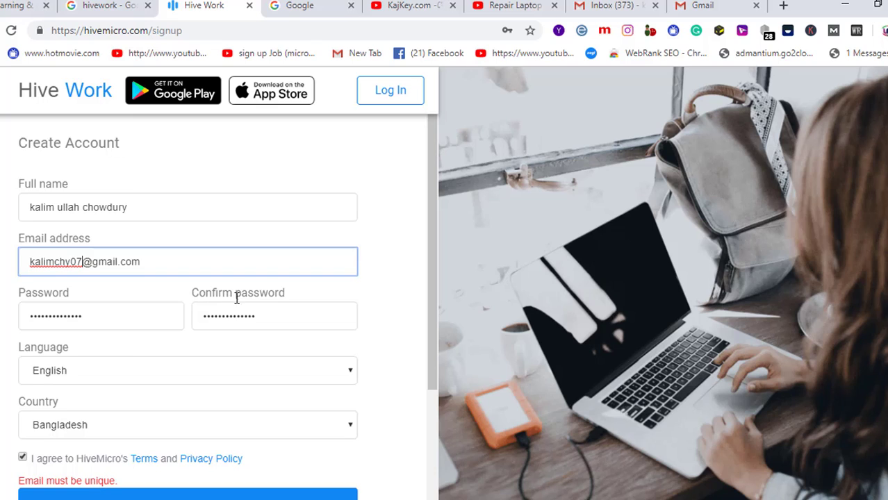
pyautogui.scroll(-2, 237, 319)
pyautogui.click(211, 367)
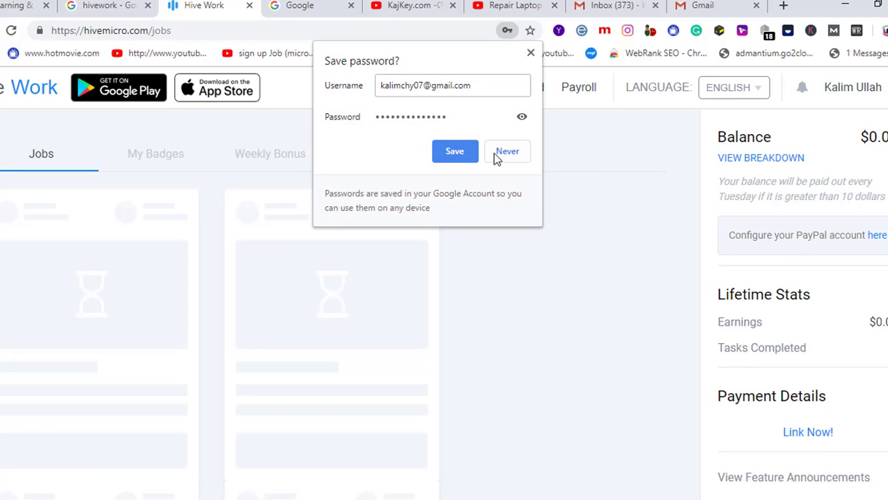
pyautogui.click(497, 156)
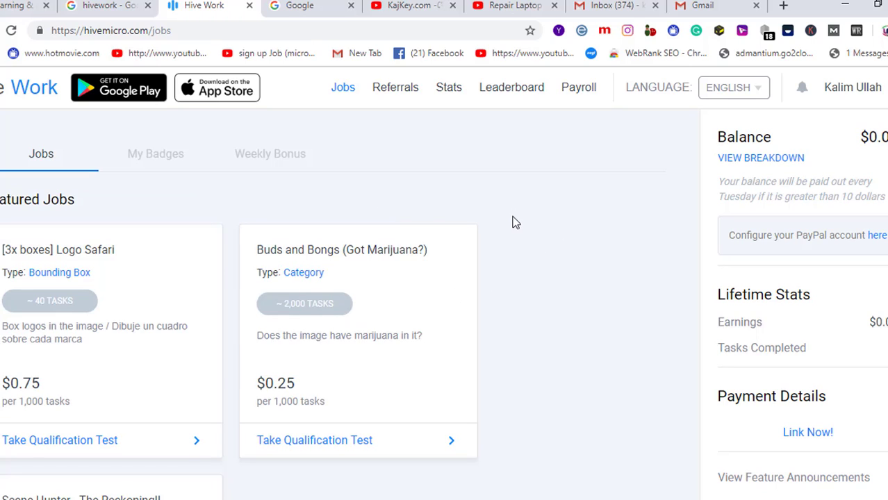
pyautogui.scroll(-1, 517, 233)
pyautogui.scroll(-1, 519, 236)
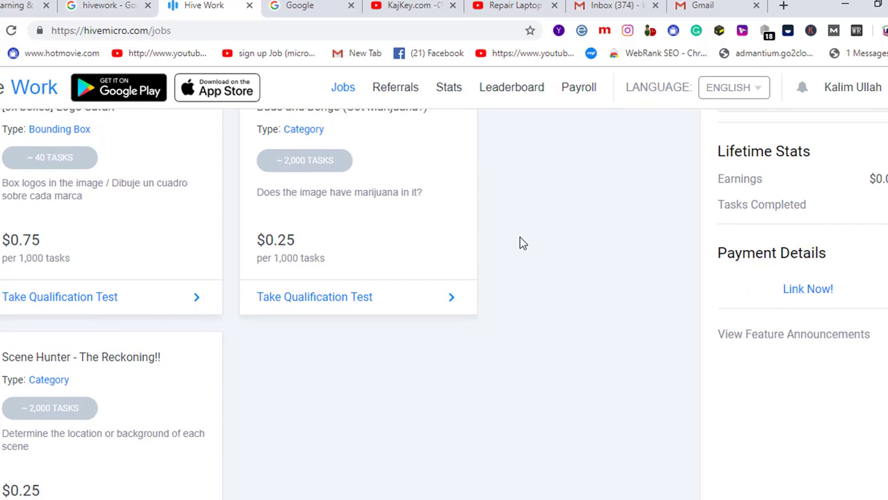
pyautogui.scroll(1, 519, 236)
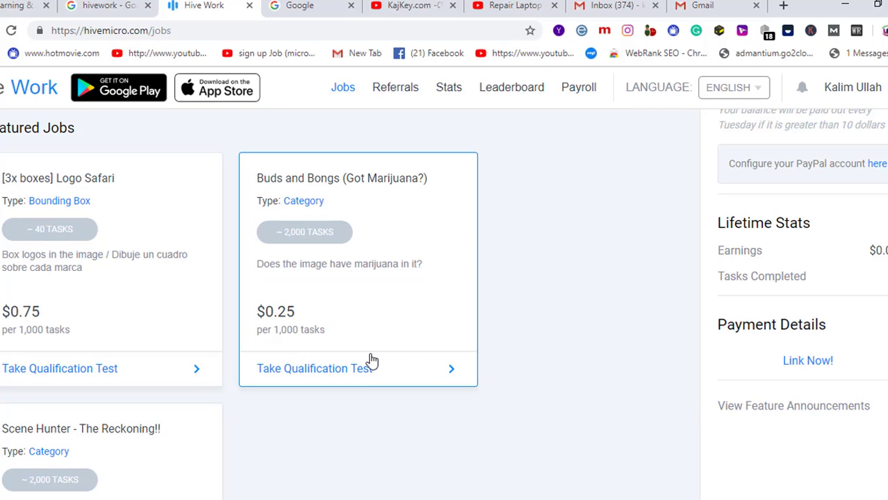
pyautogui.scroll(-2, 410, 345)
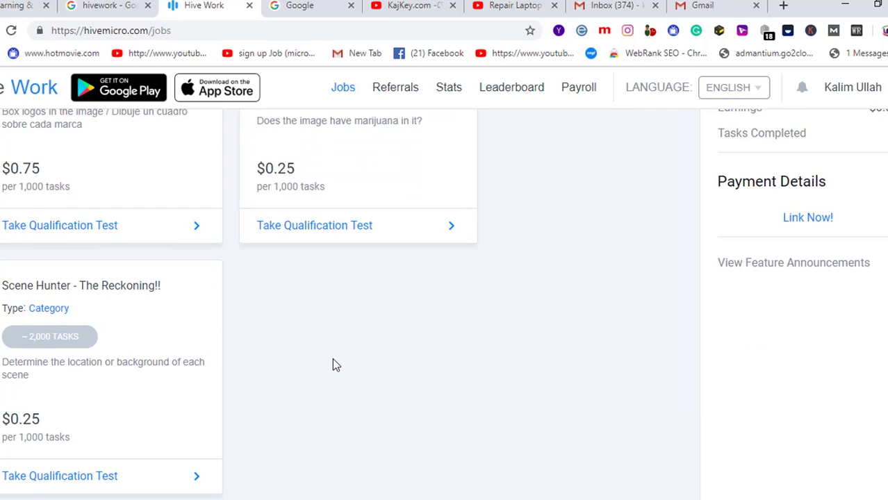
pyautogui.scroll(-2, 212, 361)
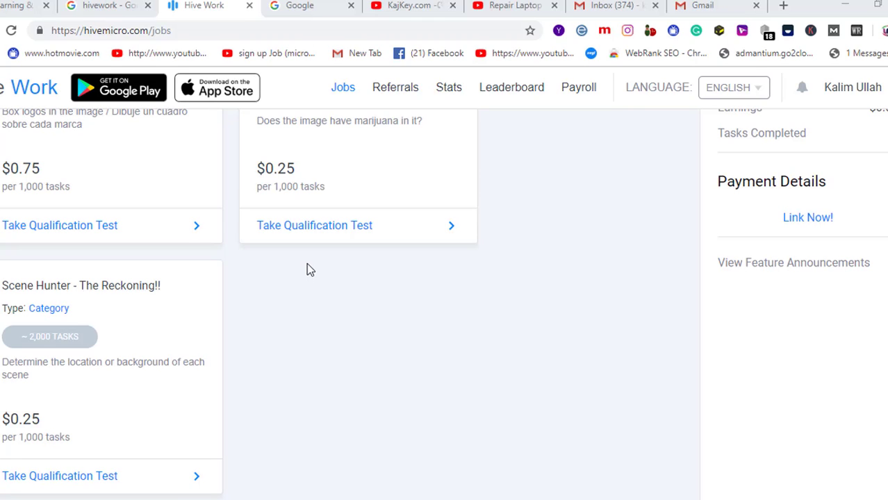
pyautogui.scroll(2, 307, 267)
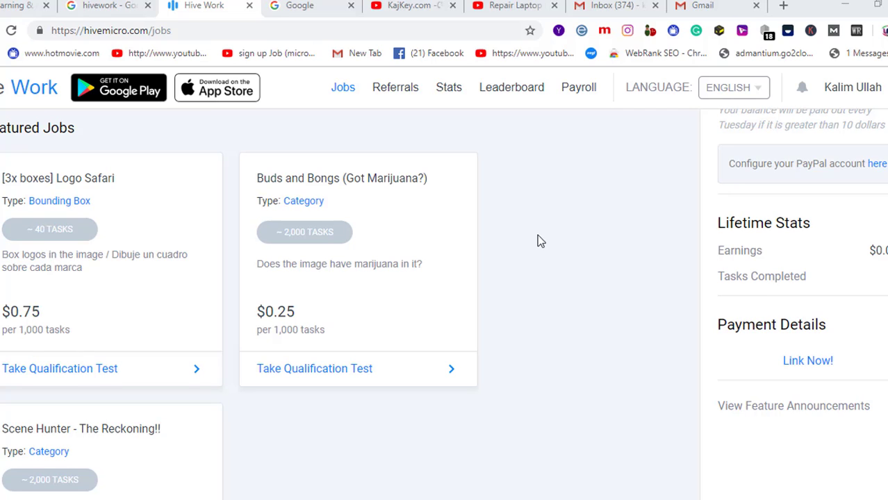
pyautogui.scroll(-3, 539, 241)
pyautogui.scroll(-6, 539, 241)
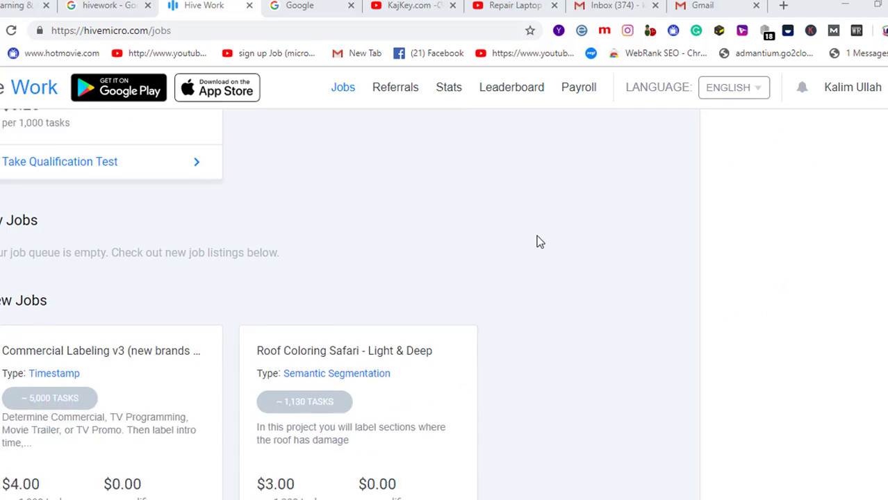
pyautogui.scroll(1, 539, 242)
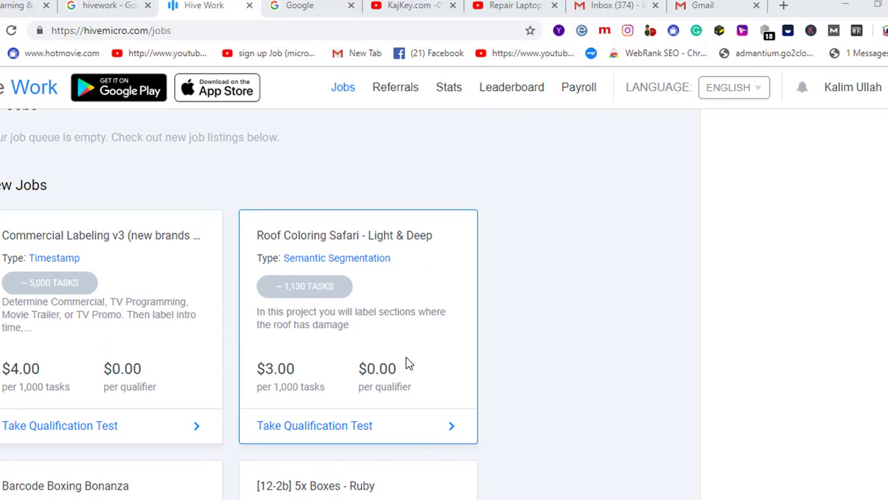
pyautogui.scroll(-2, 502, 346)
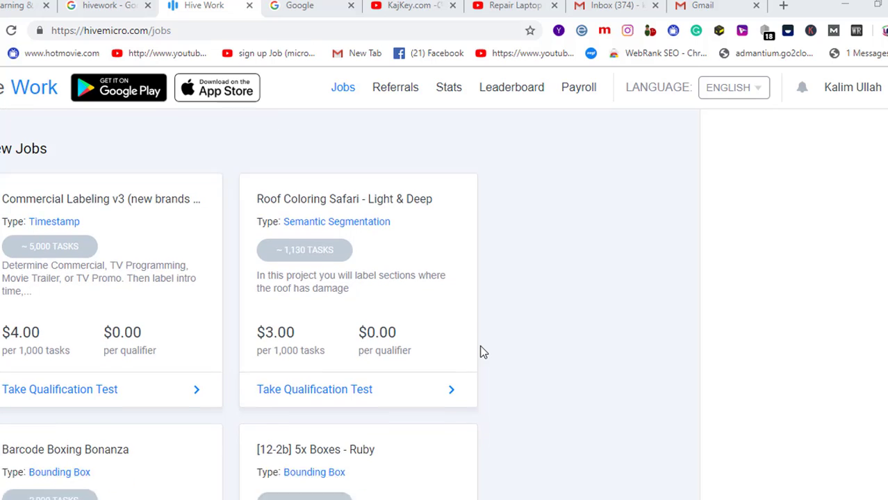
pyautogui.scroll(-4, 396, 337)
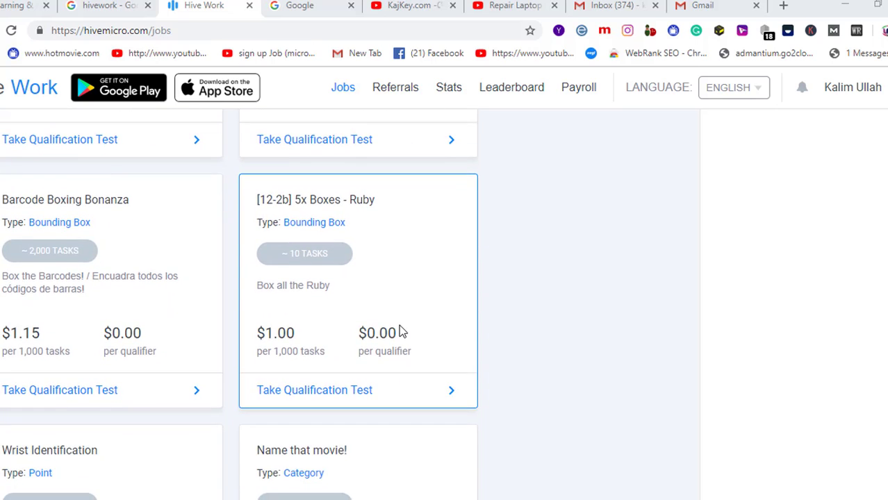
pyautogui.scroll(-6, 400, 332)
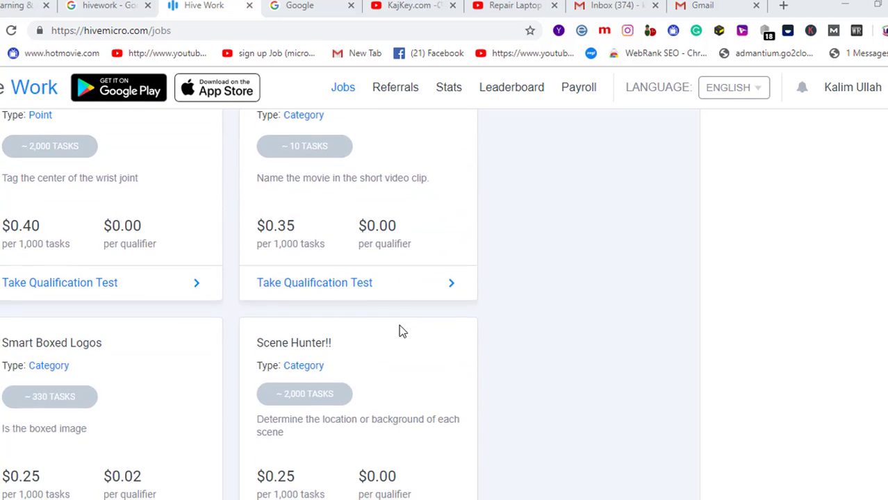
pyautogui.scroll(-5, 400, 332)
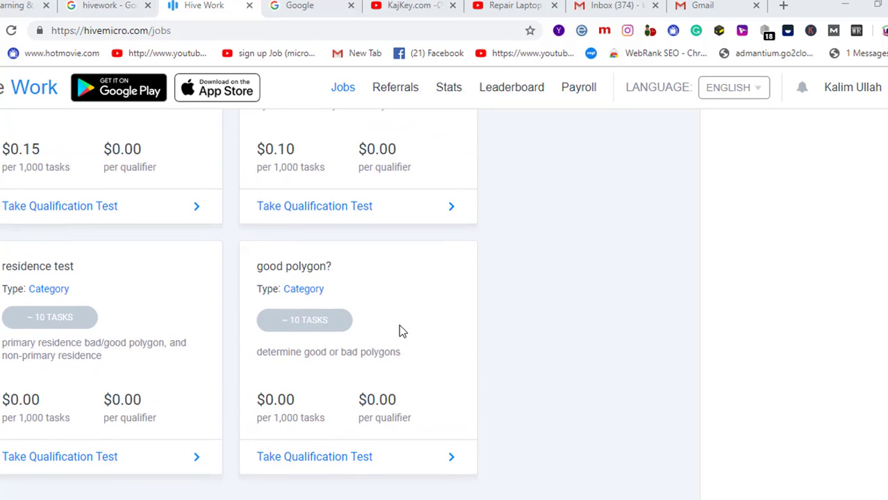
pyautogui.scroll(20, 399, 331)
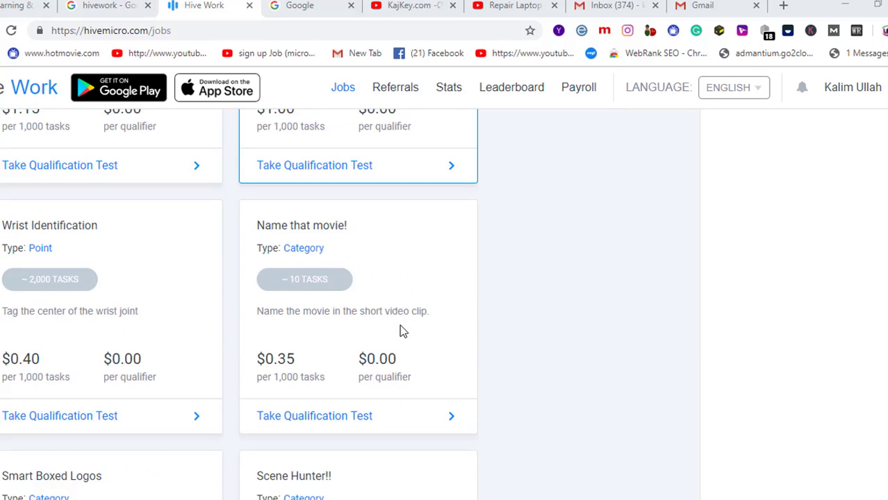
pyautogui.scroll(5, 400, 325)
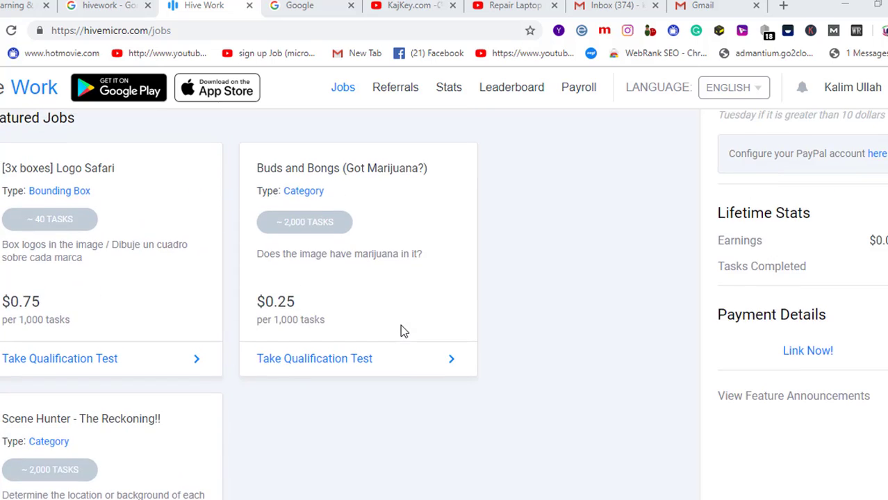
# - View the Referrals page with its up-to-$5 referral bonus details
pyautogui.click(400, 90)
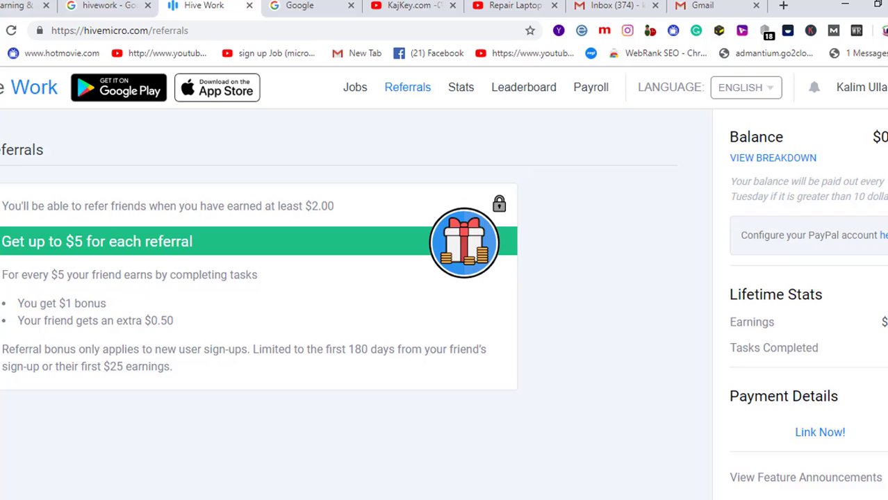
pyautogui.moveTo(703, 499)
# - Start the qualification test for Scene Hunter - The Reckoning!! from the Jobs list
pyautogui.click(357, 91)
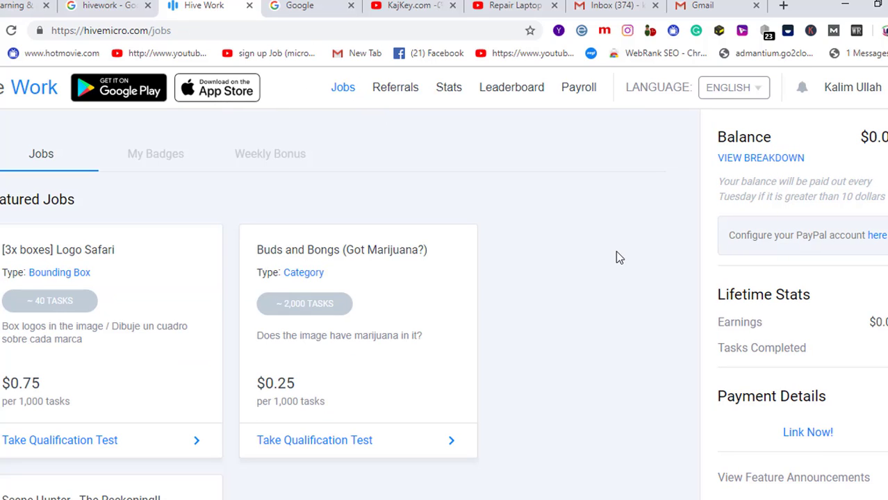
pyautogui.scroll(-3, 519, 283)
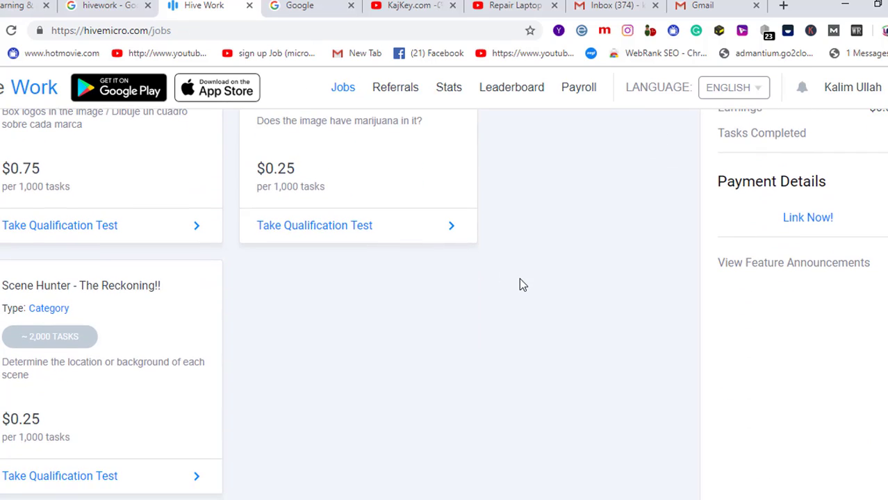
pyautogui.scroll(-2, 518, 282)
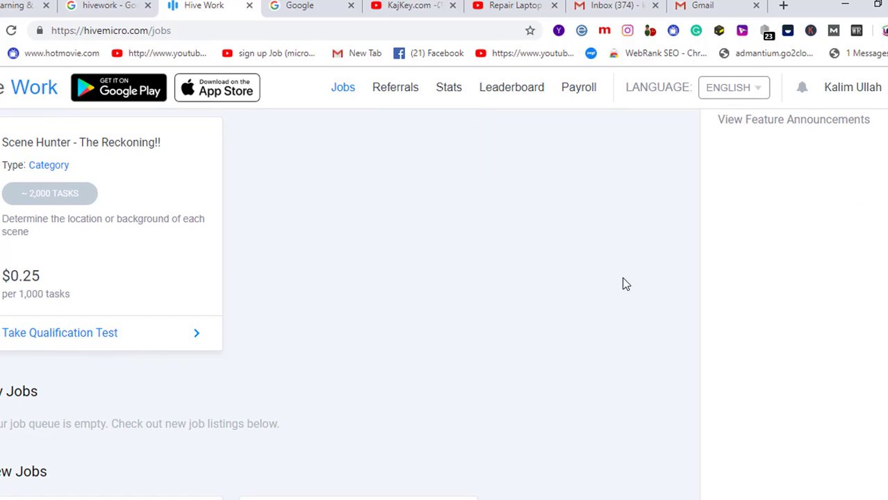
pyautogui.click(61, 337)
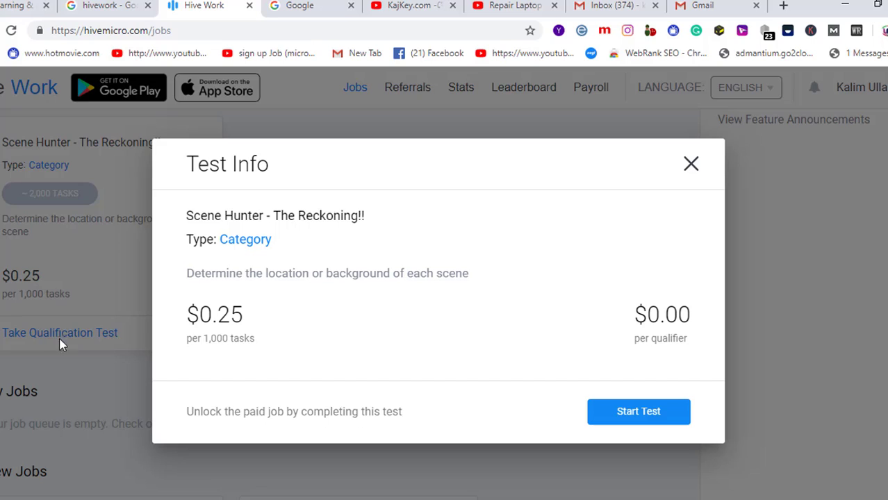
pyautogui.click(644, 422)
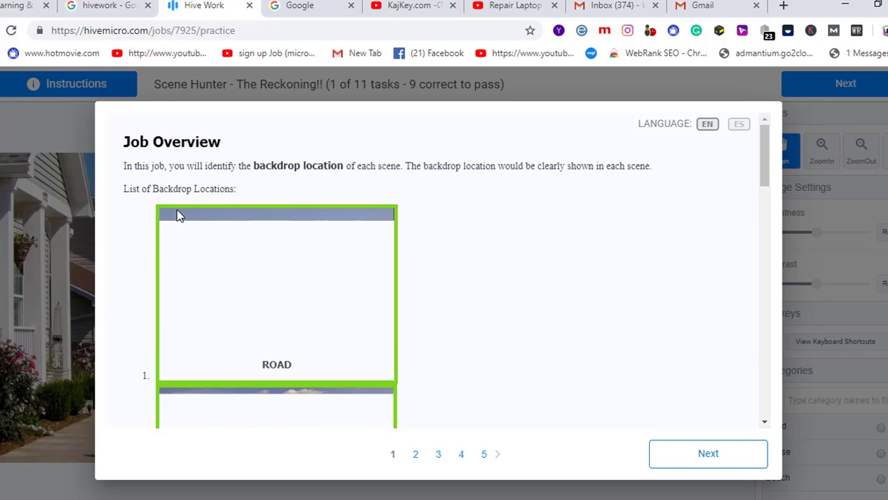
# - Review the backdrop location list (Road, Cruise, Beach) and advance to the Road guidelines
pyautogui.scroll(-2, 470, 253)
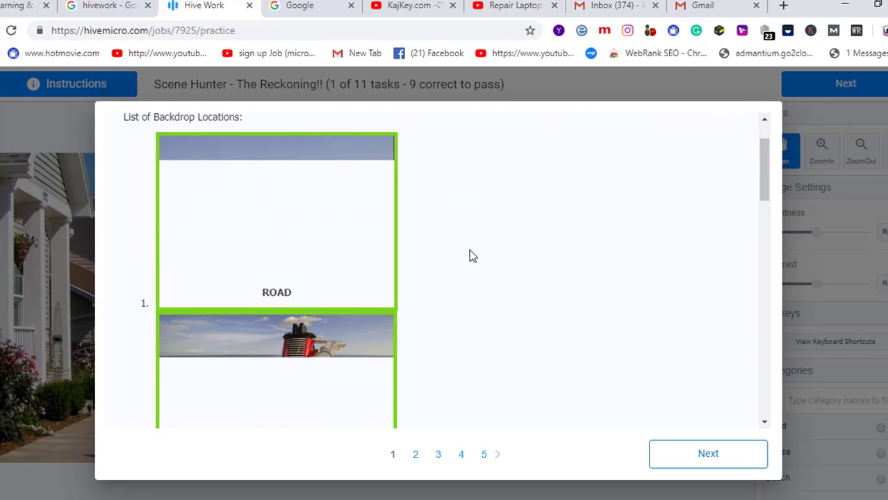
pyautogui.scroll(-2, 470, 251)
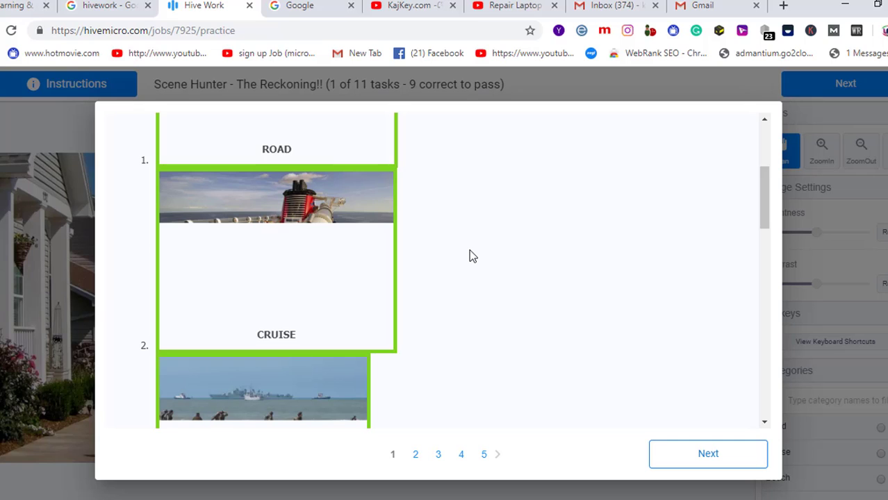
pyautogui.scroll(3, 471, 257)
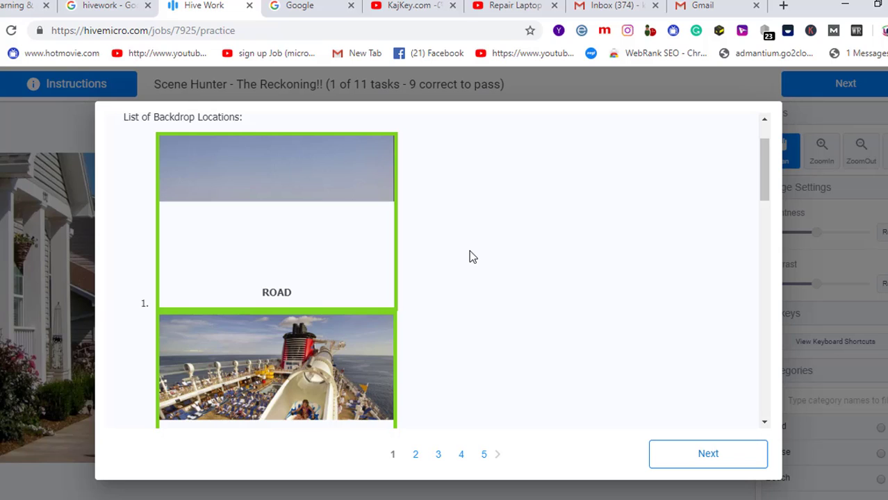
pyautogui.scroll(1, 469, 257)
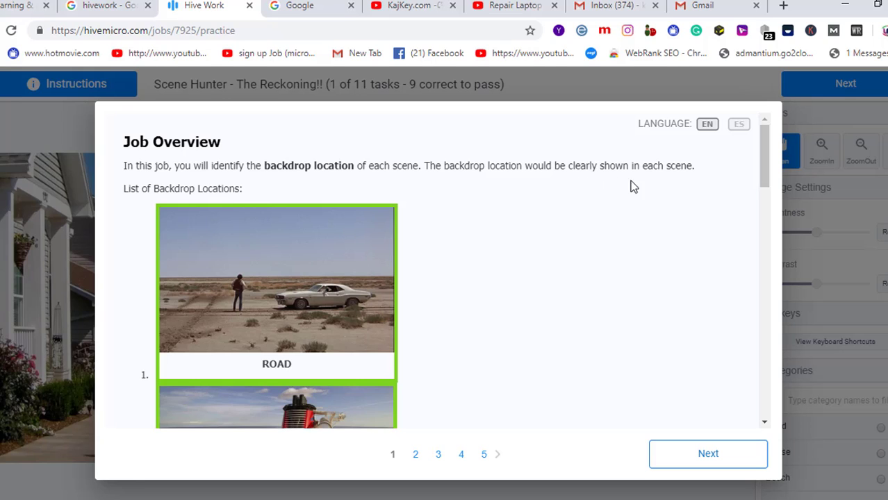
pyautogui.scroll(-5, 466, 275)
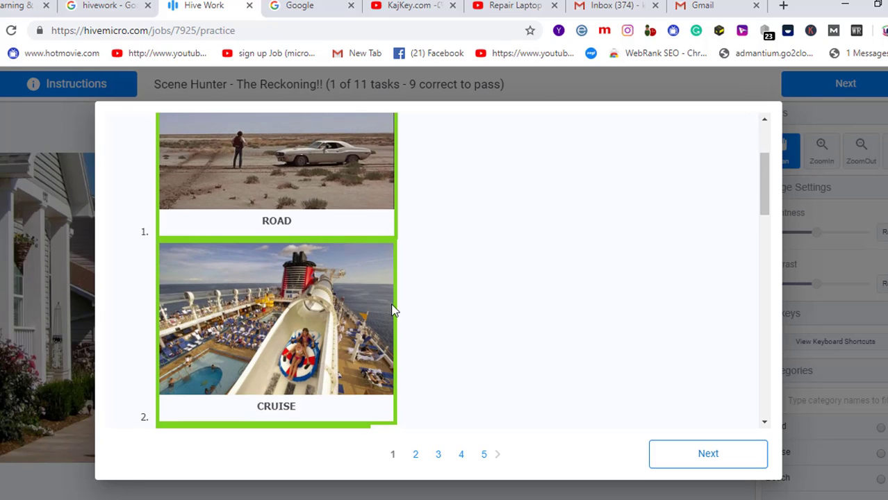
pyautogui.scroll(-8, 392, 311)
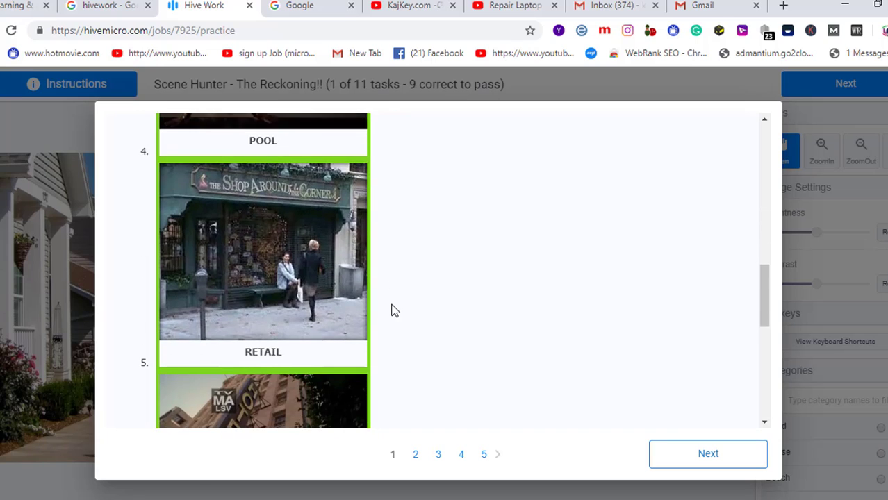
pyautogui.scroll(-3, 392, 311)
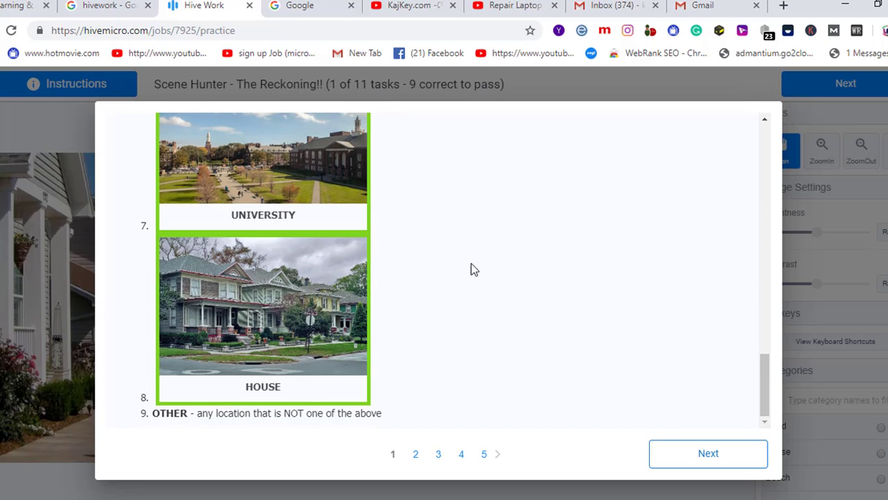
pyautogui.click(714, 462)
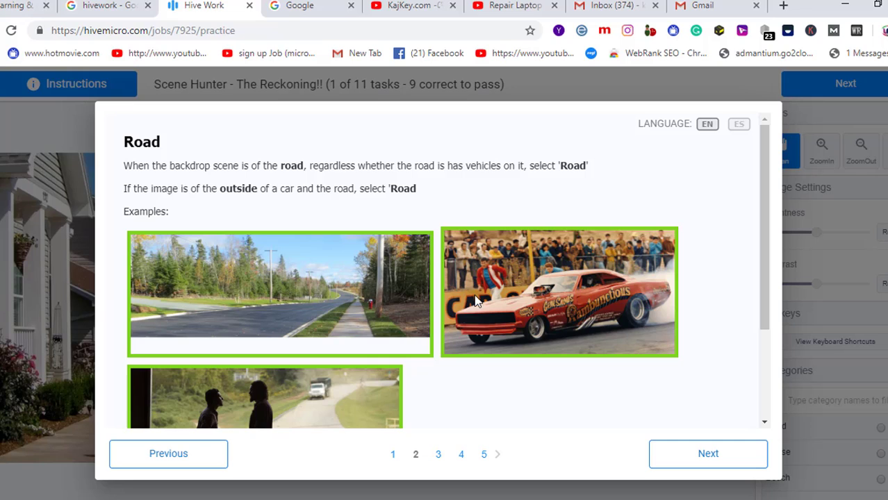
# - Go through the Road and Cruise Ship guidelines to reach the Beach page
pyautogui.click(718, 460)
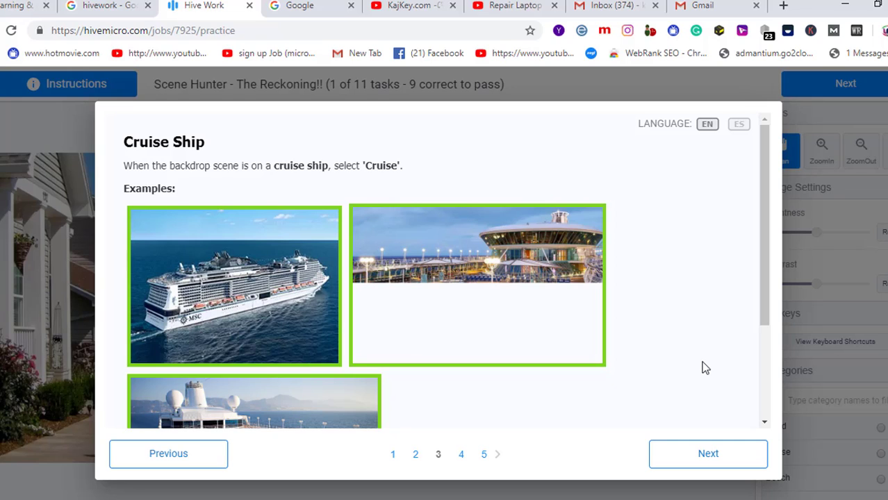
pyautogui.scroll(-2, 711, 362)
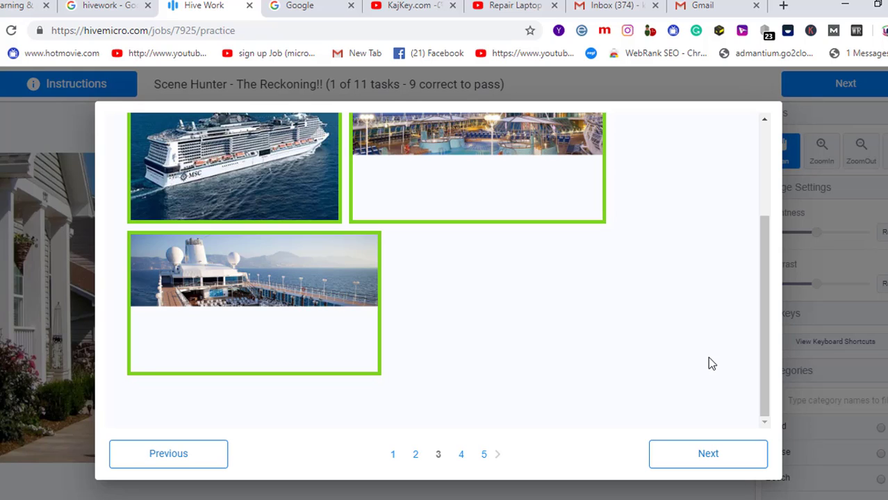
pyautogui.scroll(2, 712, 362)
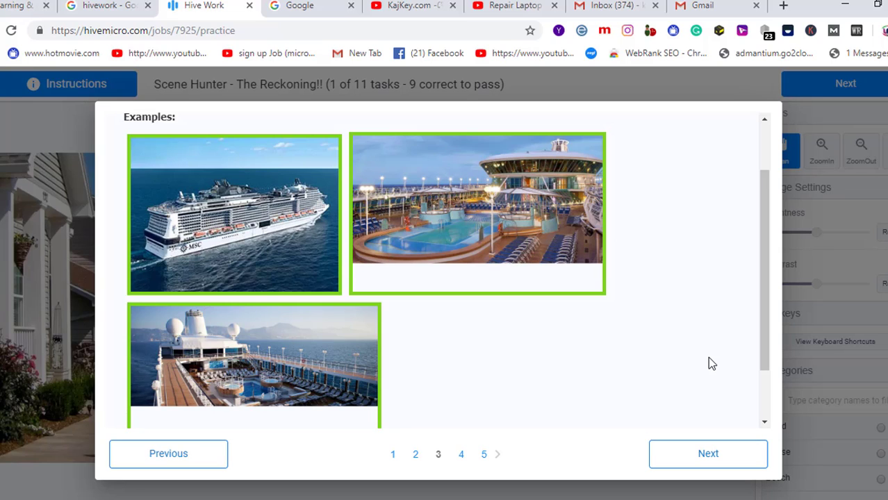
pyautogui.scroll(1, 696, 315)
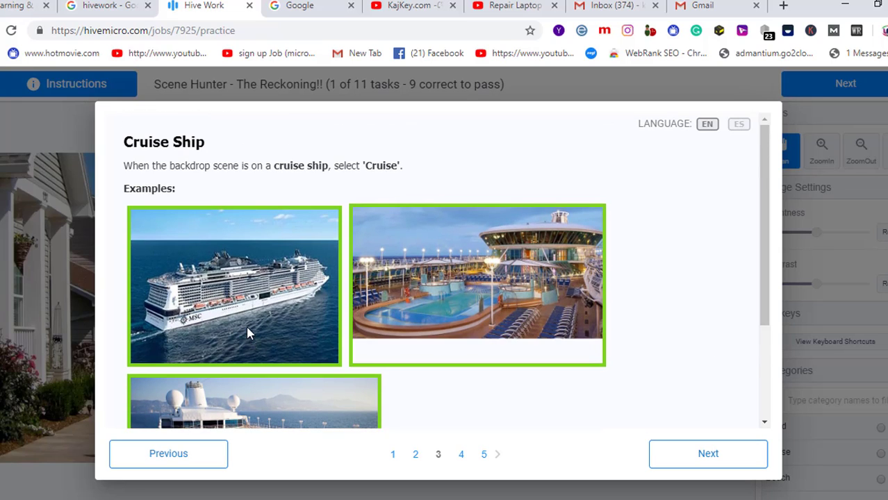
pyautogui.click(698, 454)
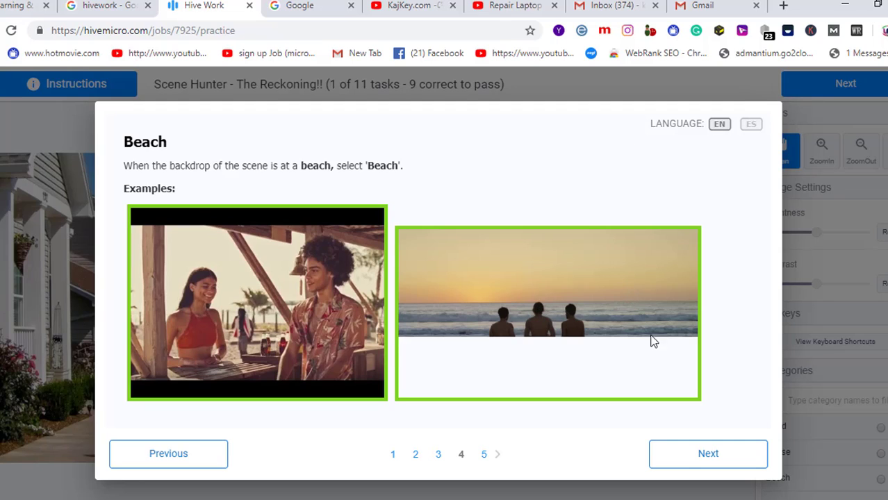
# - Step through the Pool and Retail guidelines to reach the Hotel page
pyautogui.click(705, 458)
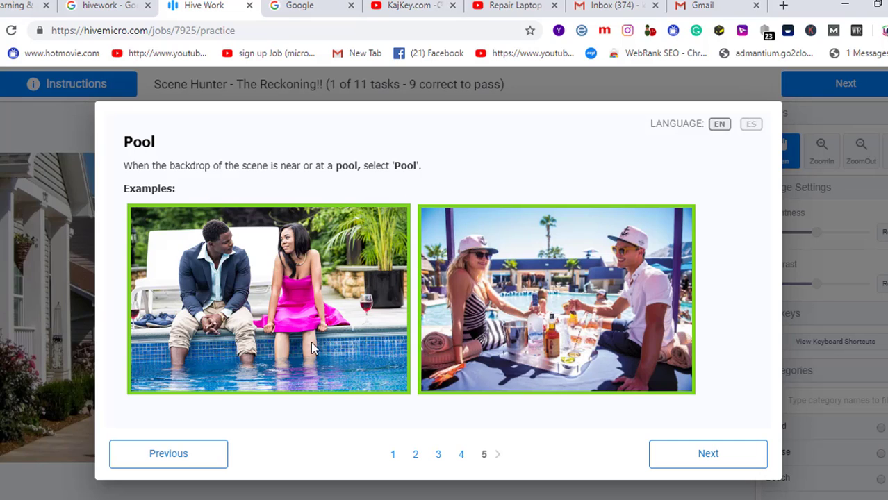
pyautogui.click(730, 466)
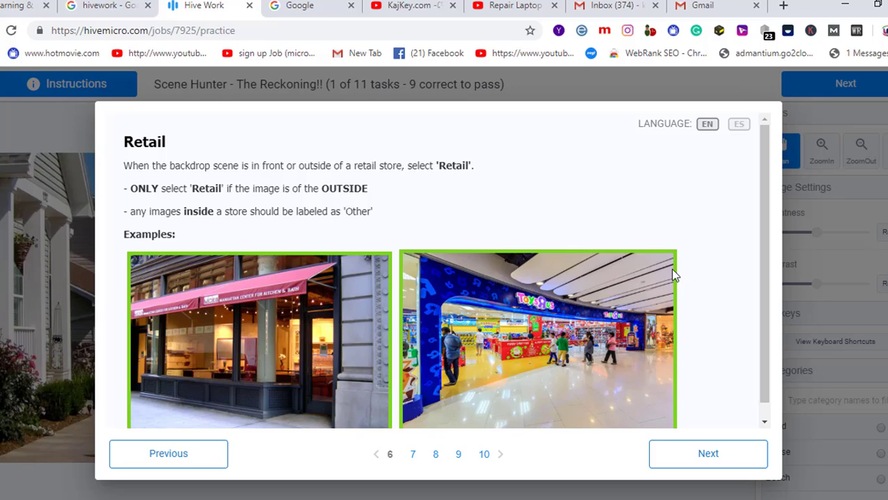
pyautogui.click(734, 461)
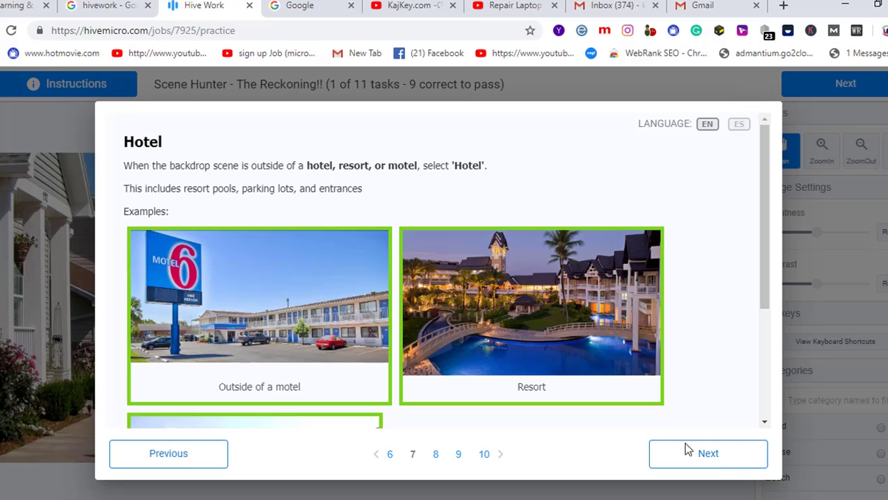
# - Page through the University, House and Other instruction pages to Majority Rule and read its resort-and-pool example
pyautogui.click(715, 458)
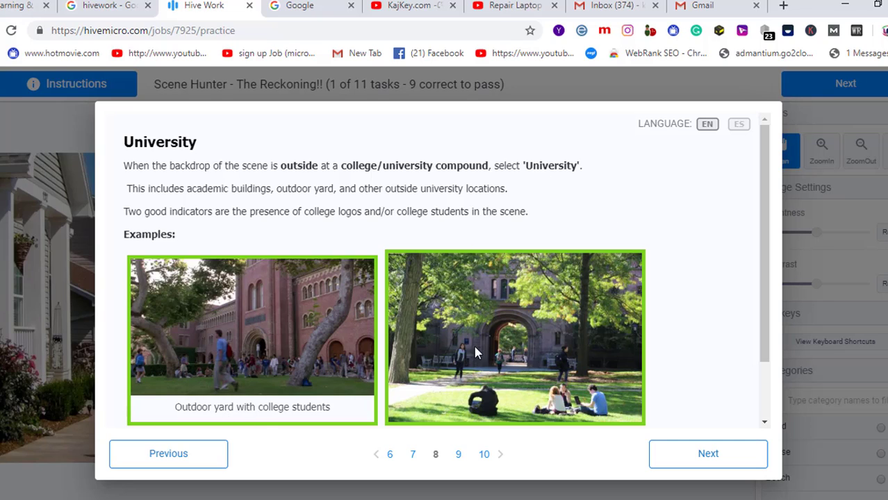
pyautogui.click(688, 458)
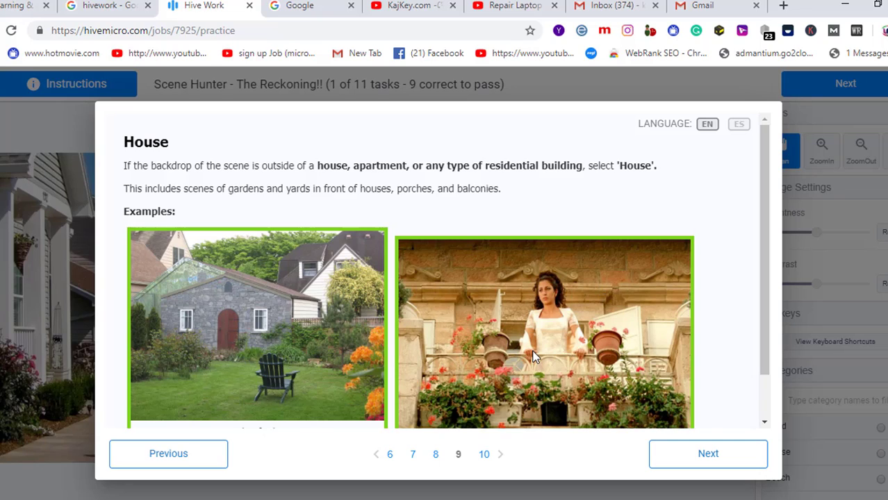
pyautogui.click(709, 454)
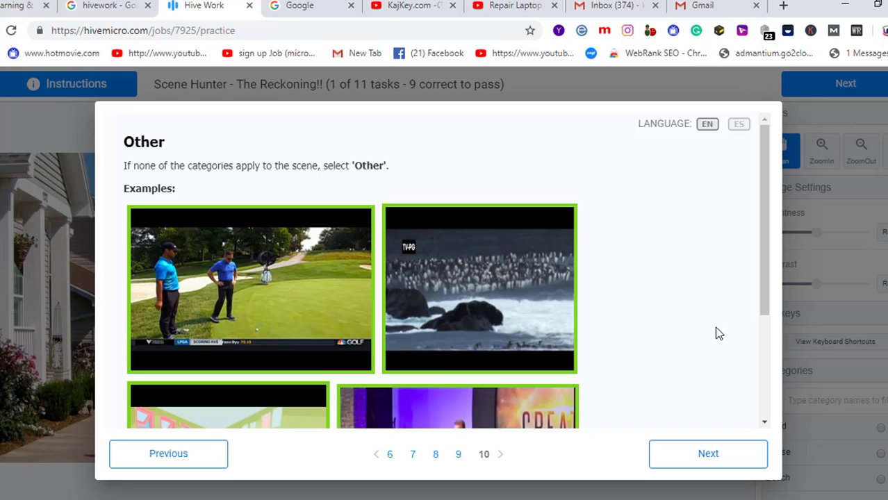
pyautogui.scroll(-2, 607, 332)
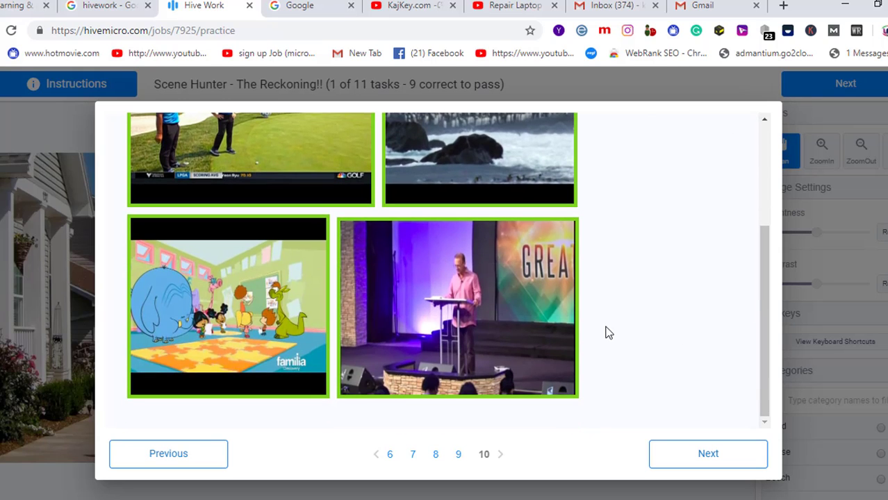
pyautogui.scroll(2, 606, 332)
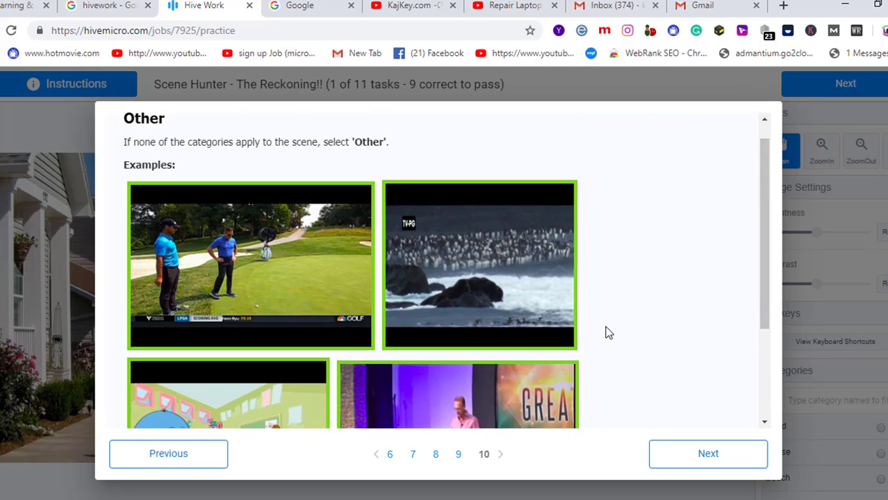
pyautogui.click(708, 466)
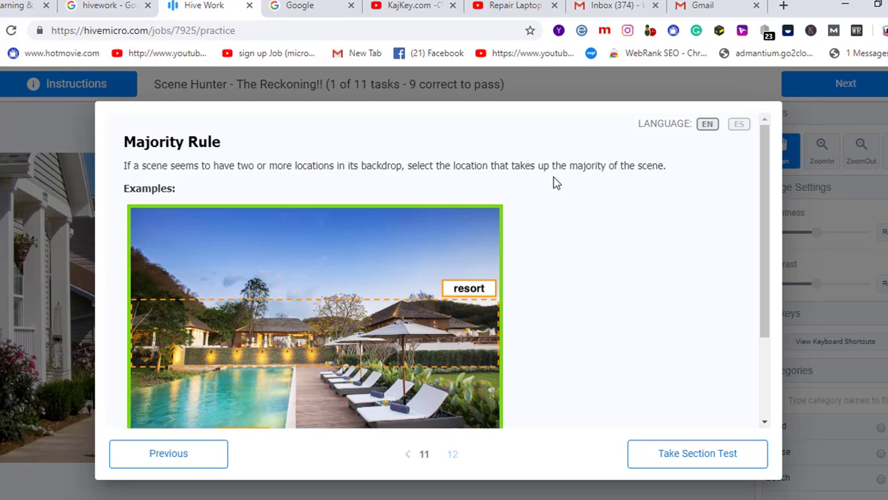
pyautogui.scroll(-2, 500, 274)
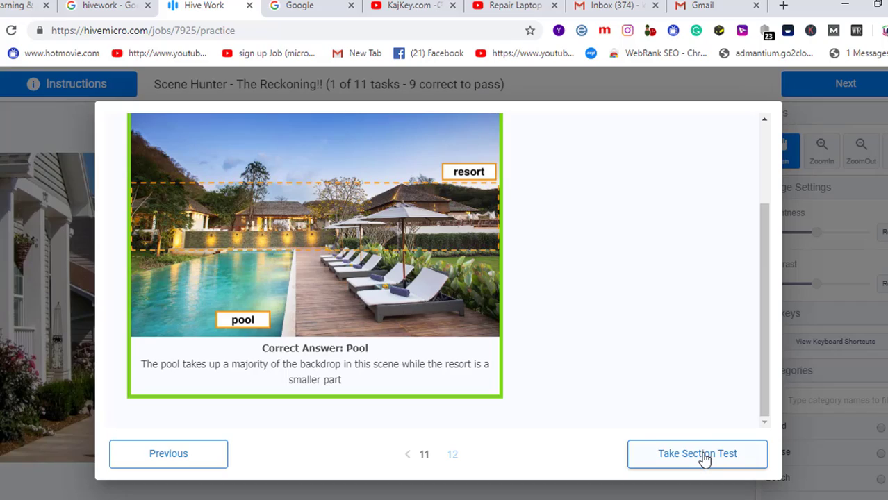
# - Start the section test and try submitting the residential street scene without a category
pyautogui.click(704, 459)
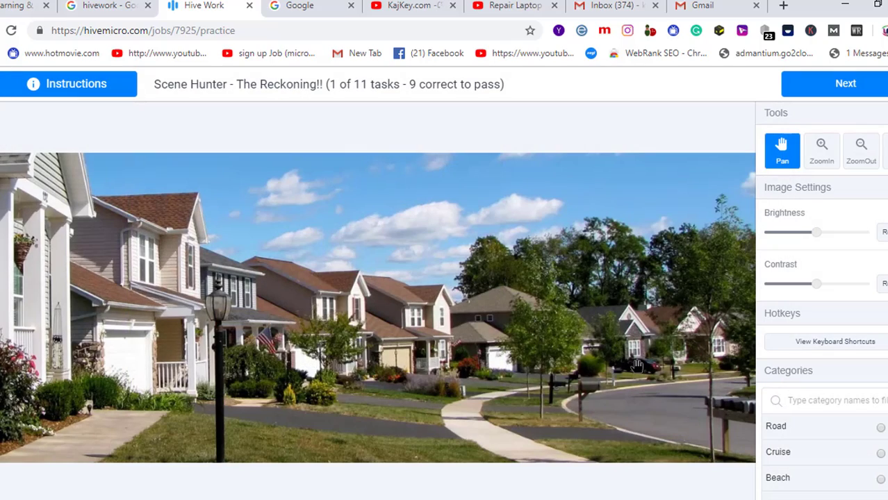
pyautogui.scroll(2, 636, 366)
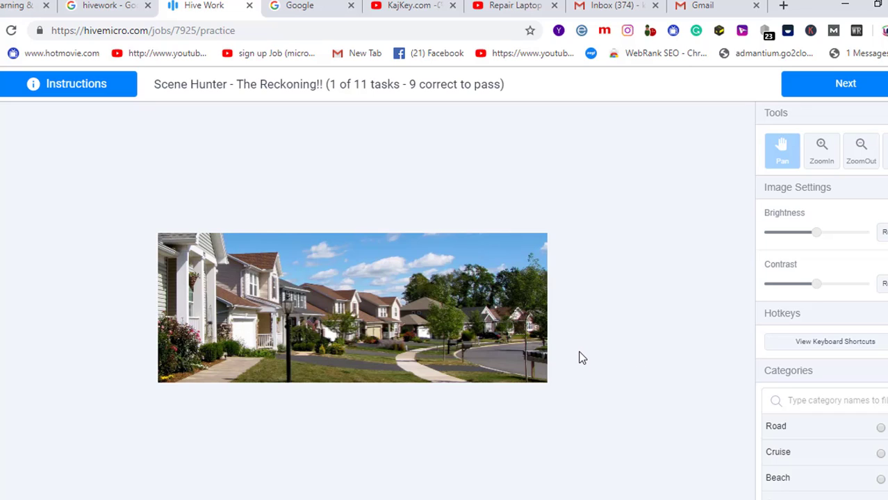
pyautogui.click(843, 86)
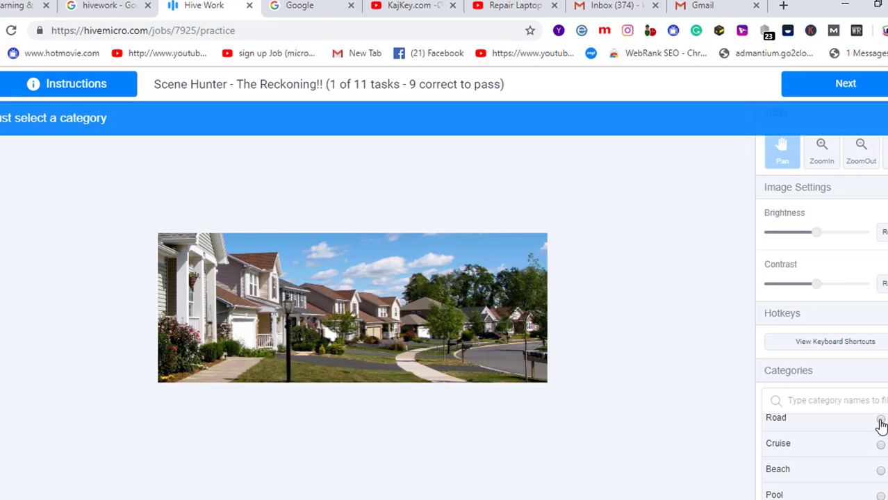
pyautogui.scroll(-2, 880, 424)
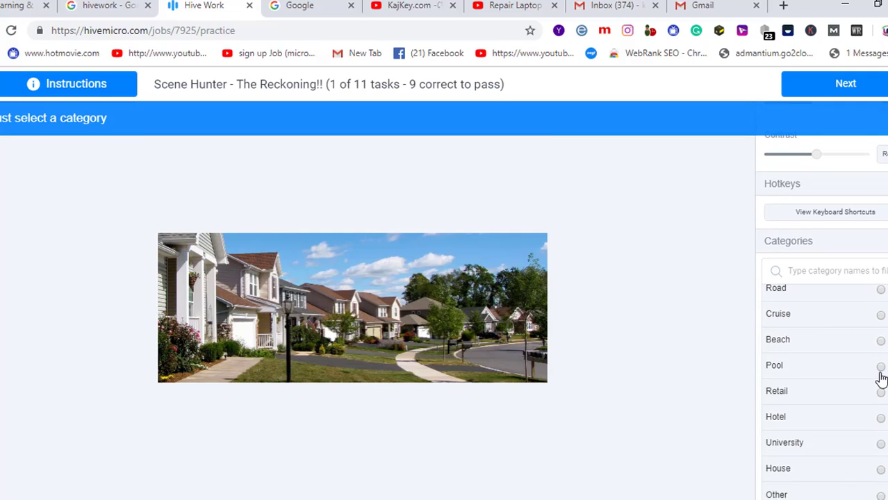
# - Submit Road for the street scene, see it marked incorrect (house), then select House and go to task 2
pyautogui.click(881, 291)
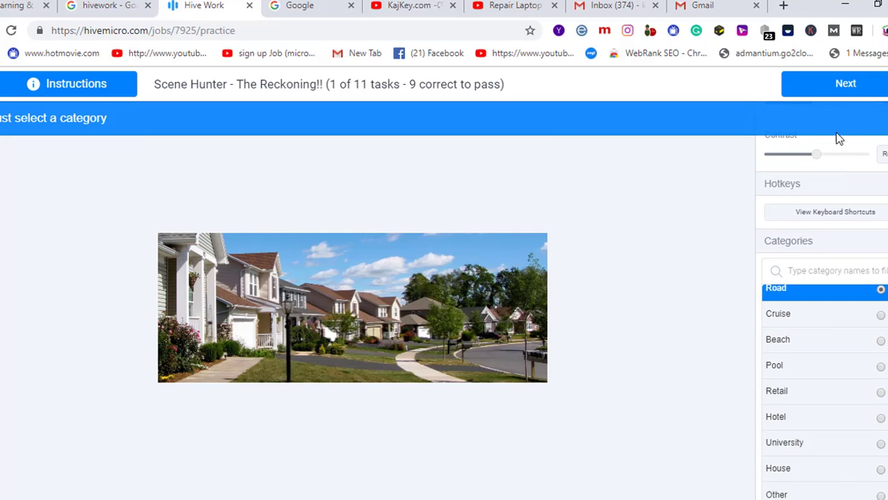
pyautogui.click(845, 84)
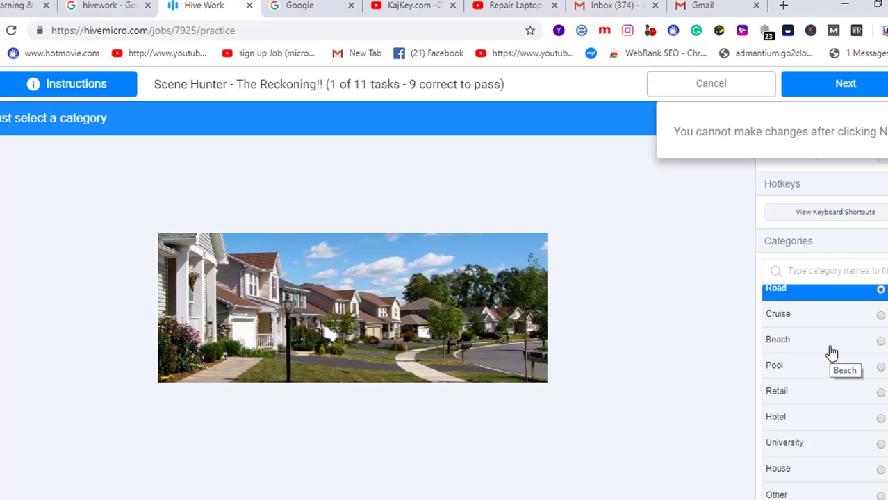
pyautogui.click(855, 88)
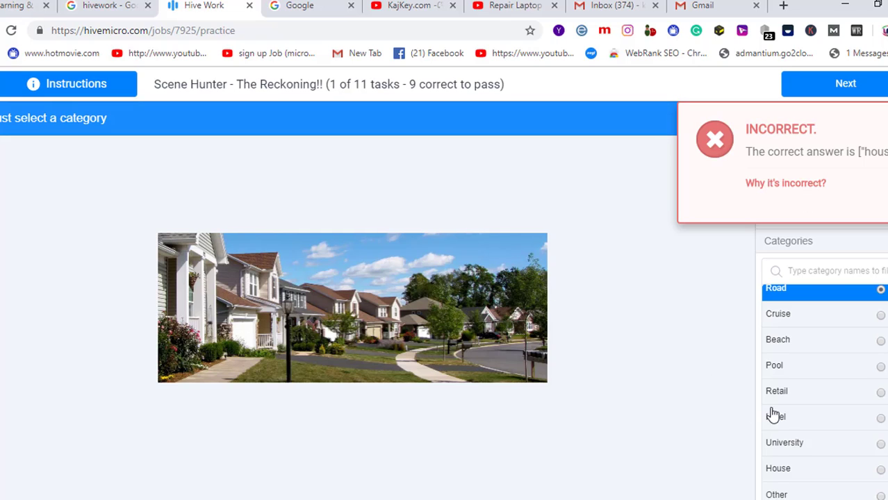
pyautogui.click(880, 470)
pyautogui.click(848, 96)
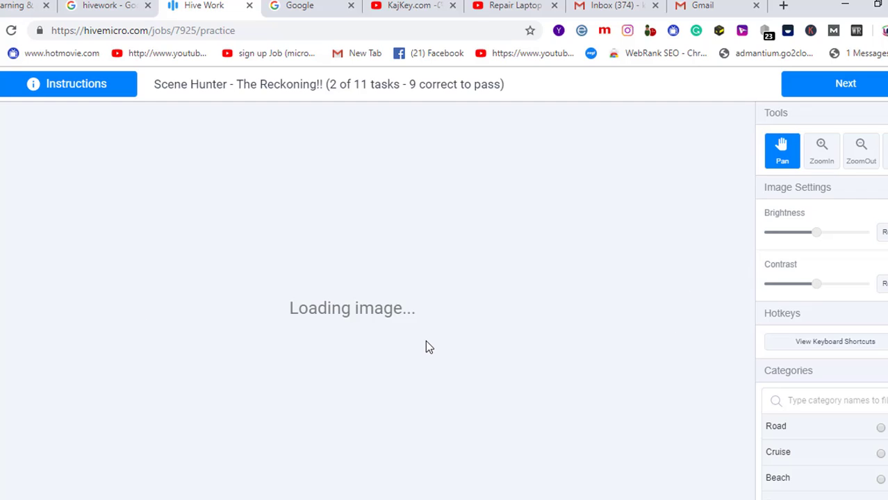
# - Choose Hotel for the beachfront resort image, confirm the correct answer, and advance to task 3 of 11
pyautogui.scroll(-1, 876, 452)
pyautogui.scroll(-1, 878, 452)
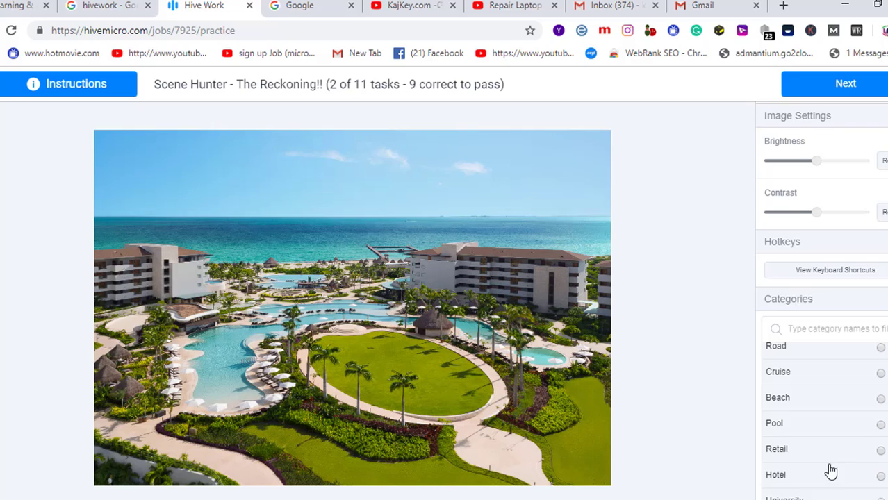
pyautogui.click(783, 476)
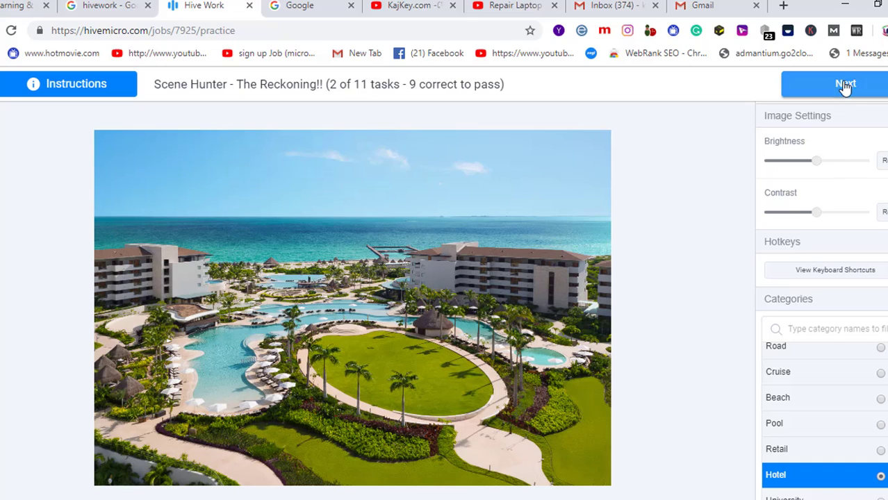
pyautogui.click(844, 85)
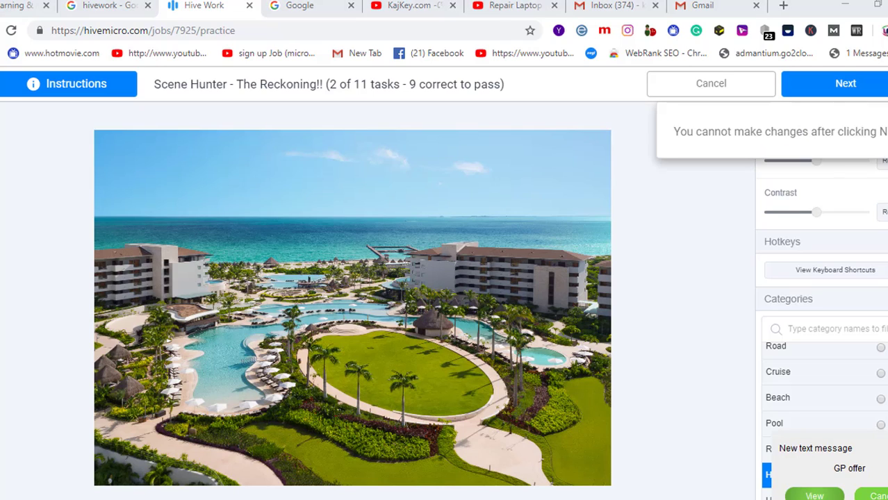
pyautogui.click(877, 88)
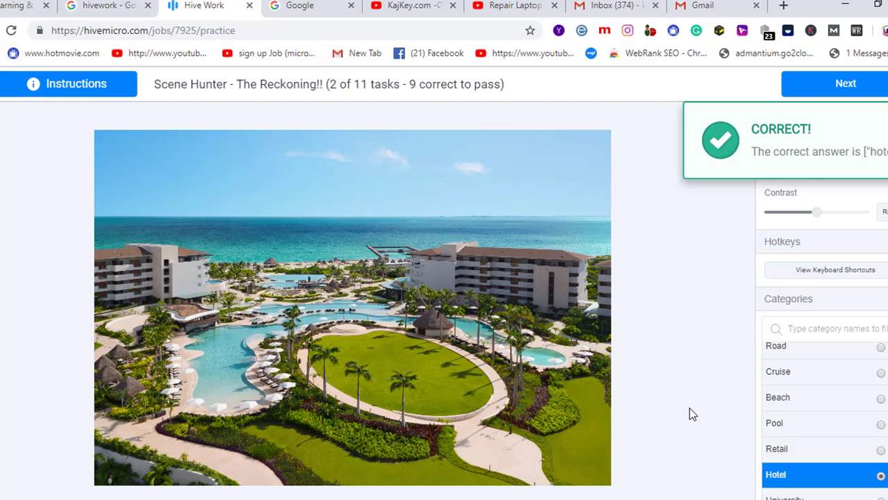
pyautogui.click(846, 84)
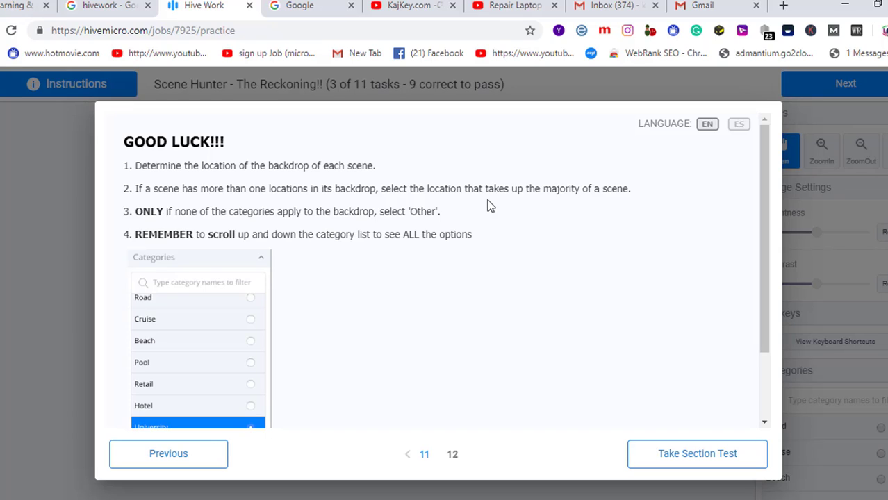
pyautogui.scroll(-2, 351, 350)
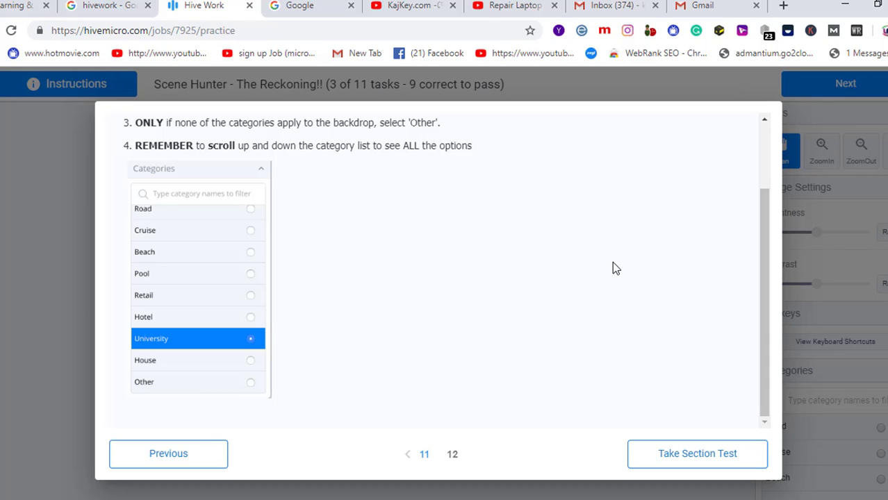
# - Start task 3 and scroll to view the brick campus photo and the full Categories list
pyautogui.click(708, 455)
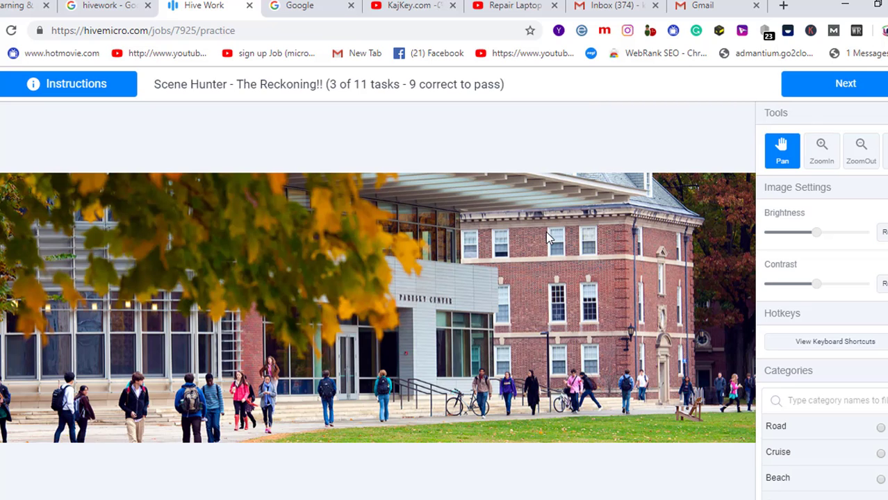
pyautogui.scroll(1, 589, 383)
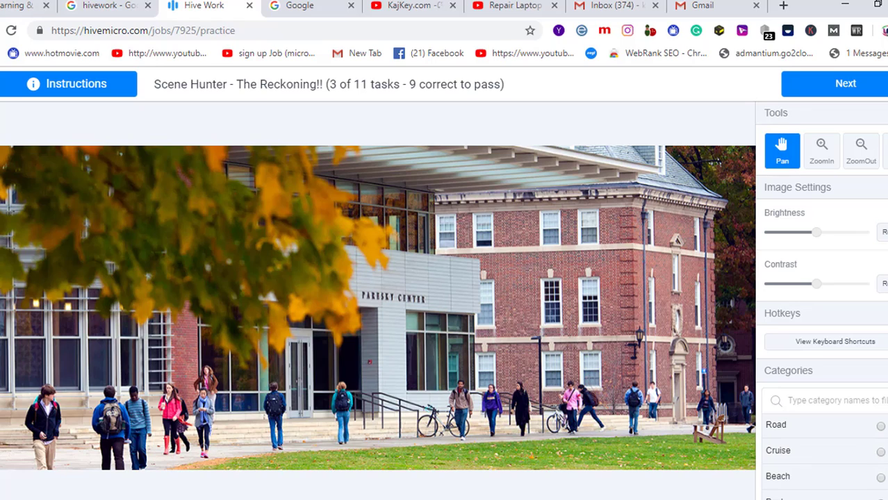
pyautogui.scroll(-1, 820, 451)
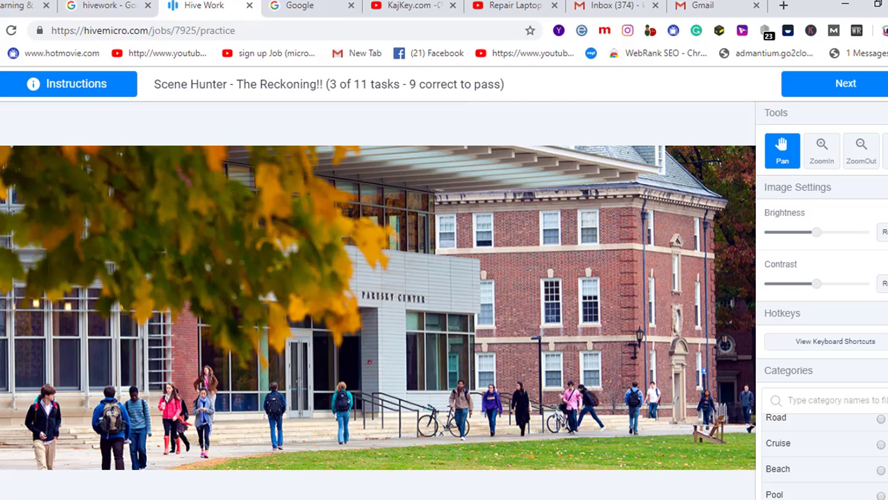
pyautogui.scroll(1, 820, 452)
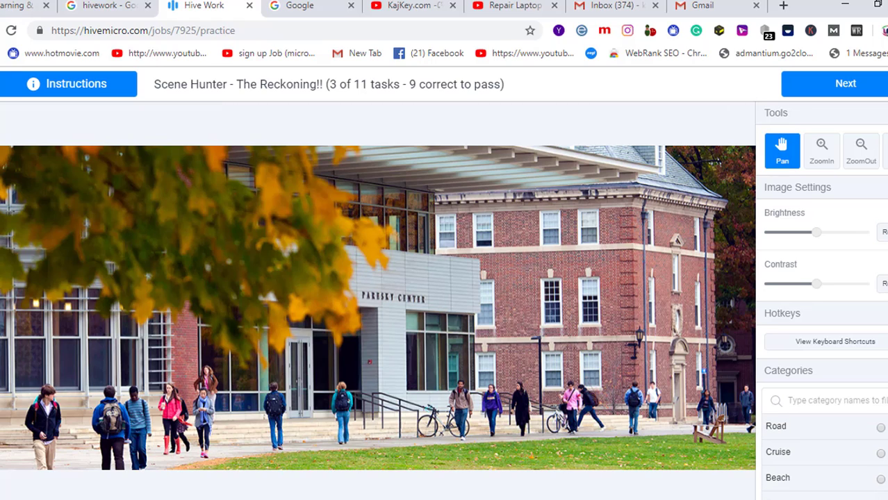
pyautogui.scroll(-1, 872, 460)
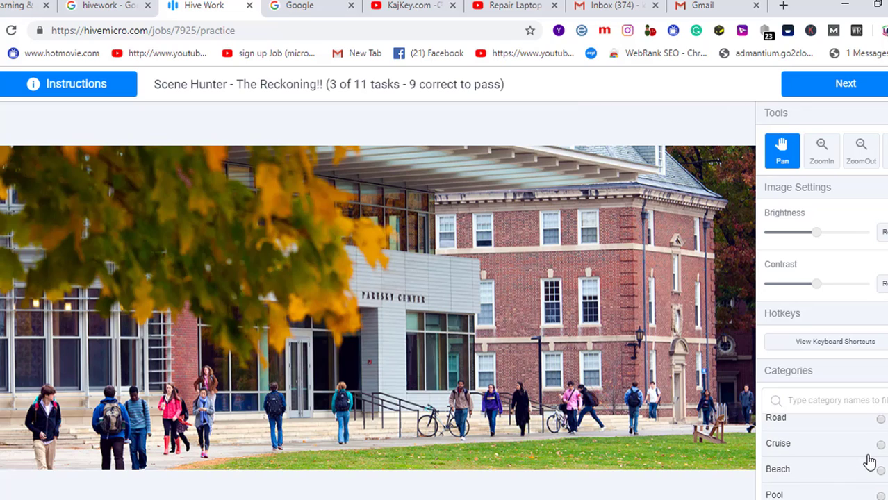
pyautogui.scroll(-2, 869, 461)
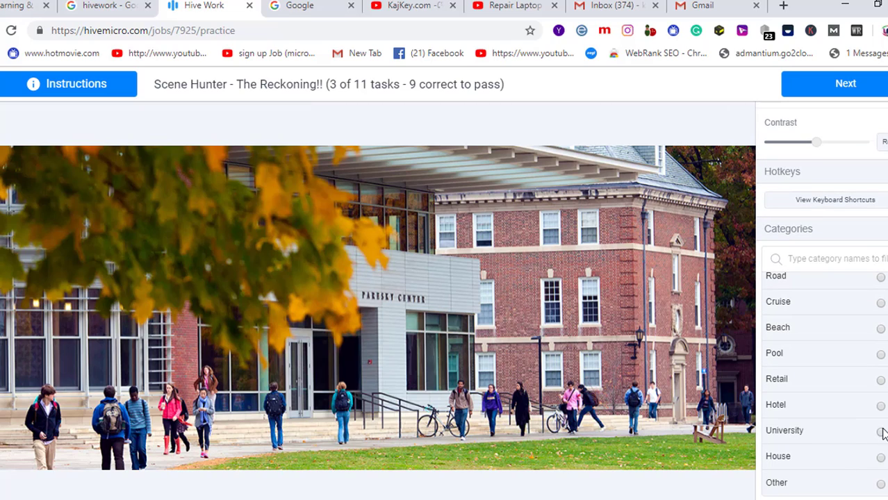
# - Select University for the brick college campus scene and confirm submitting it as final
pyautogui.click(881, 432)
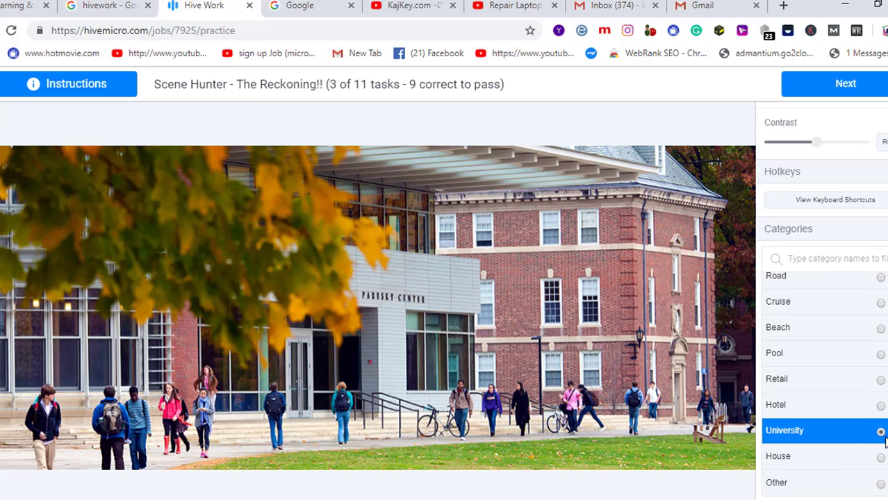
pyautogui.click(868, 94)
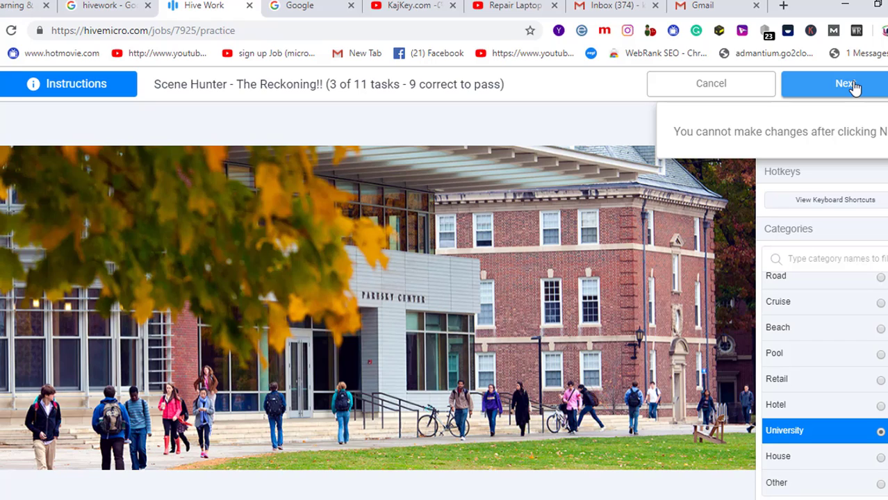
pyautogui.click(853, 85)
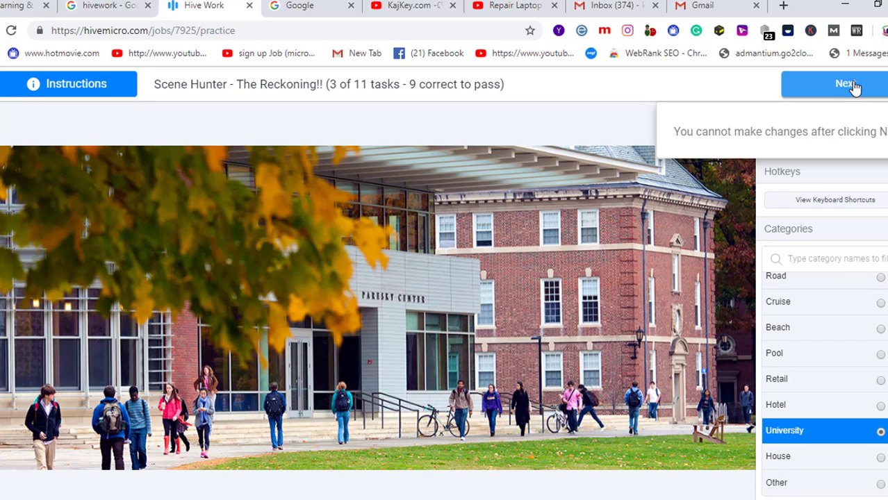